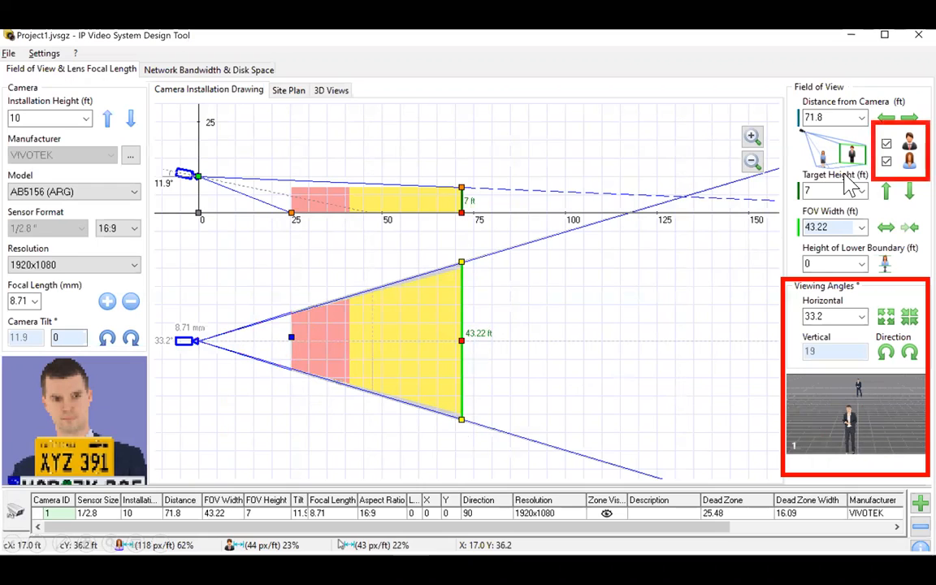
Turn on the second target person option for the FD9189-HT camera view.
click(888, 161)
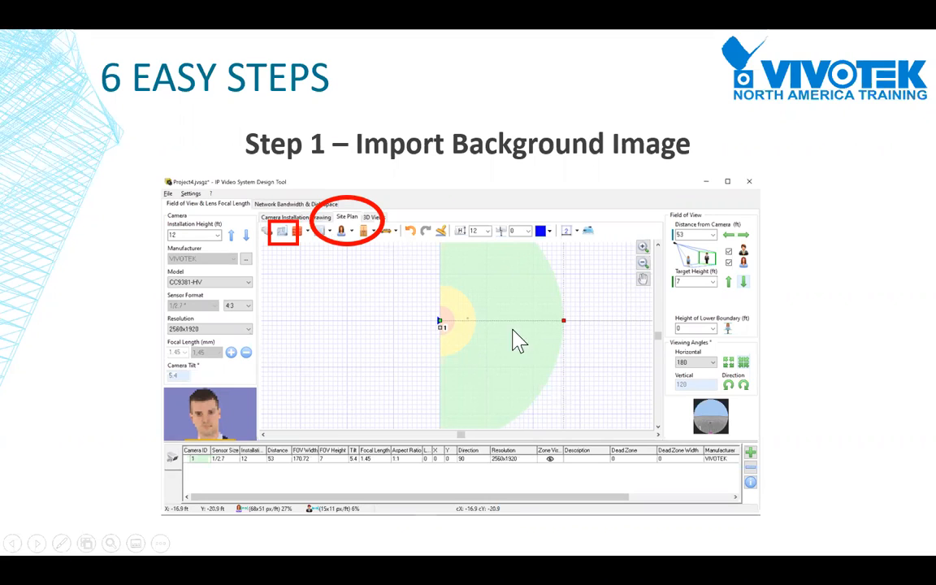
Open the site plan grid's context menu to reach Load Background Image.
click(595, 396)
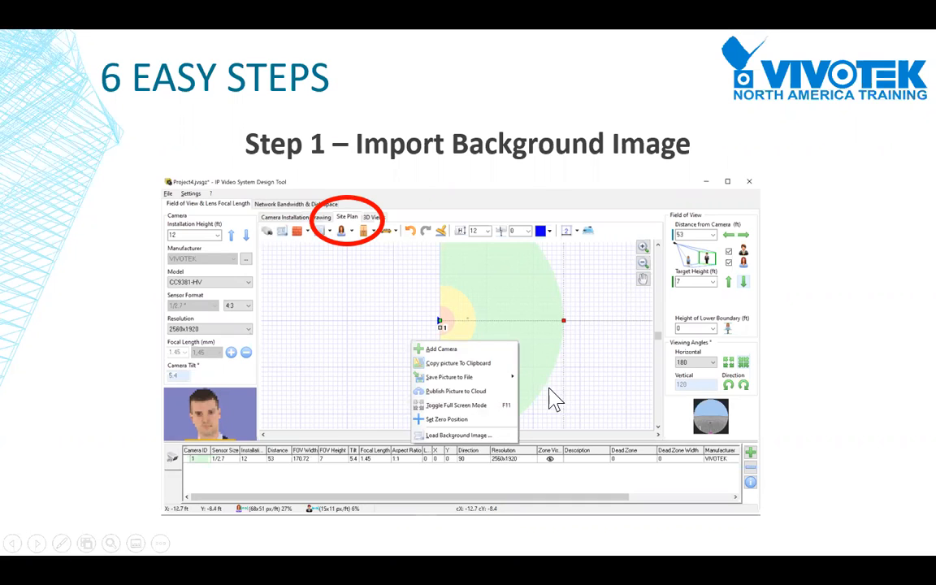
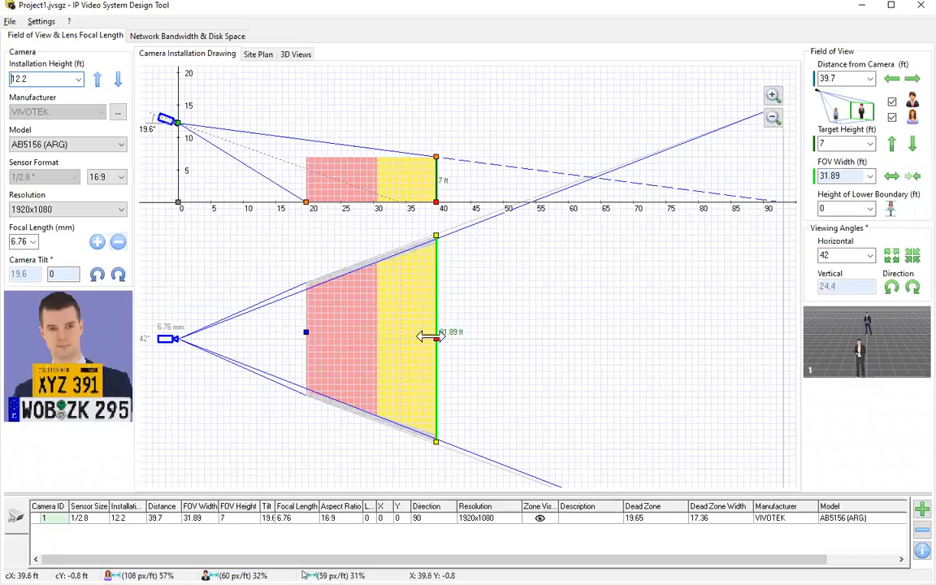
Widen the field of view to 45.2° and push the target distance to 81.8 ft (68.85 ft wide).
mouse_move(437, 237)
mouse_down()
mouse_move(445, 292)
mouse_move(439, 221)
mouse_move(439, 230)
mouse_up()
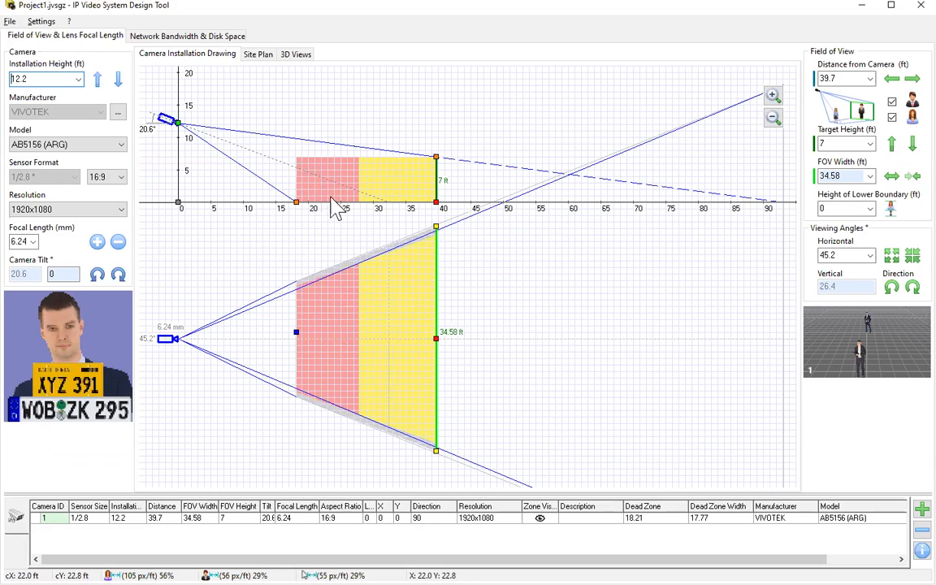
drag(436, 335, 707, 332)
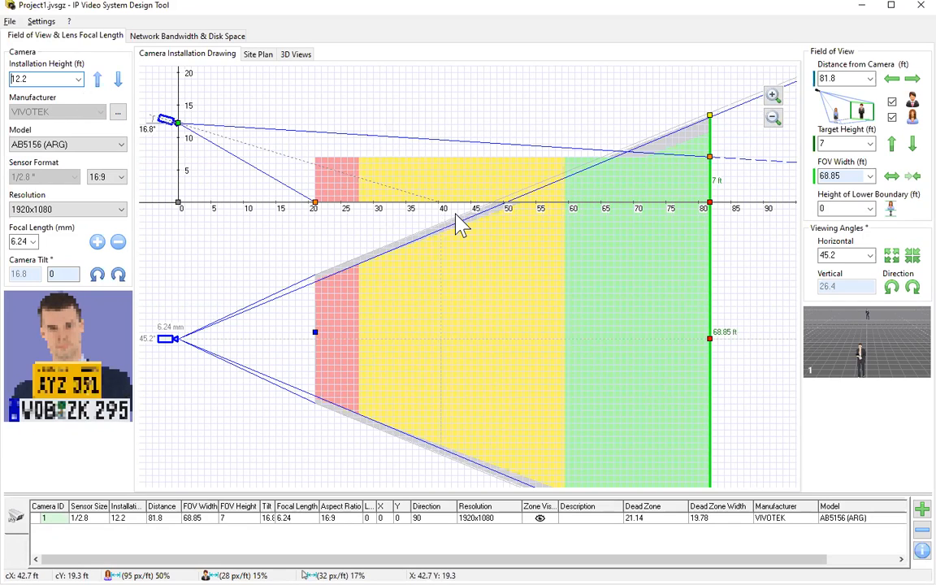
click(52, 22)
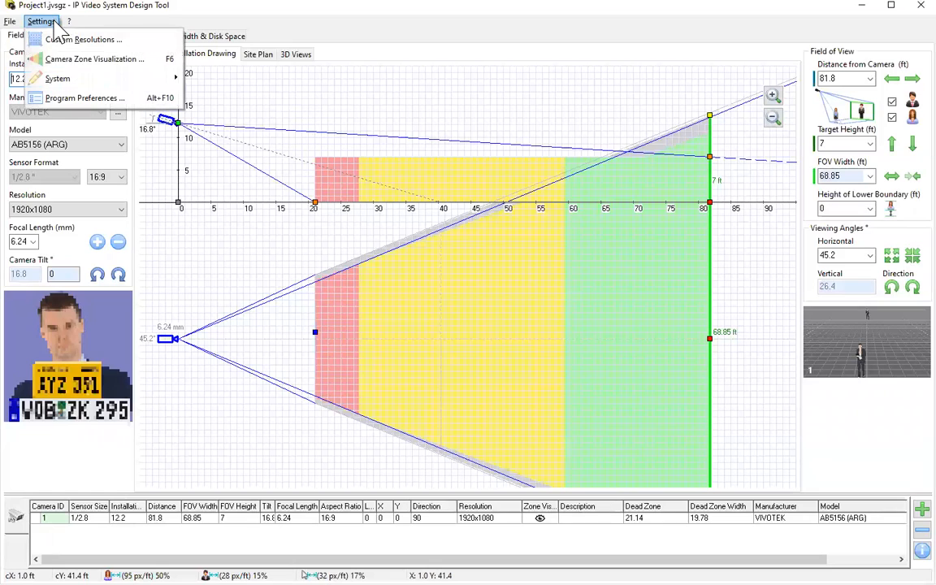
Show the Recognition zone, try the DHS 2013, French 2018 and EN 62676-4 types, and settle on V-PPF.
click(70, 61)
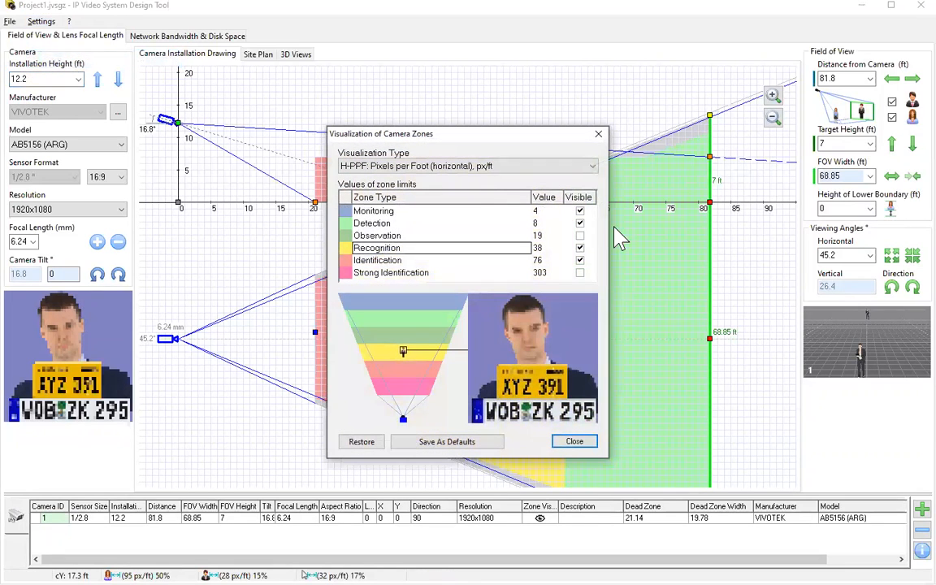
click(579, 248)
click(499, 166)
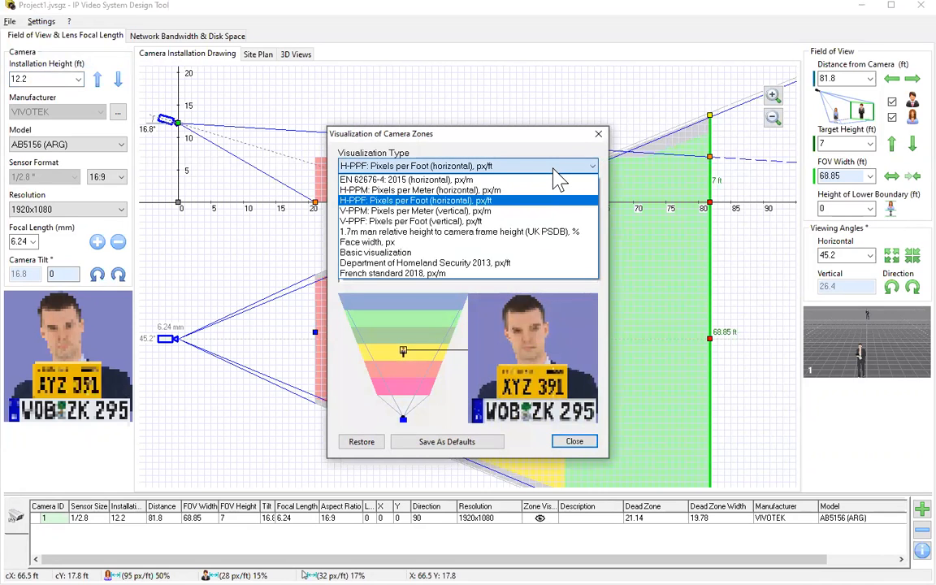
click(498, 264)
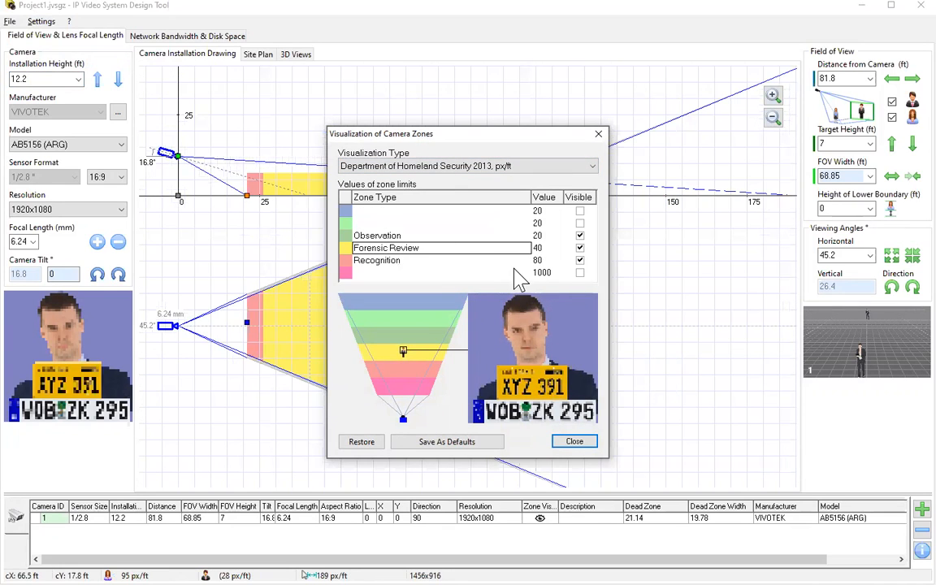
click(429, 166)
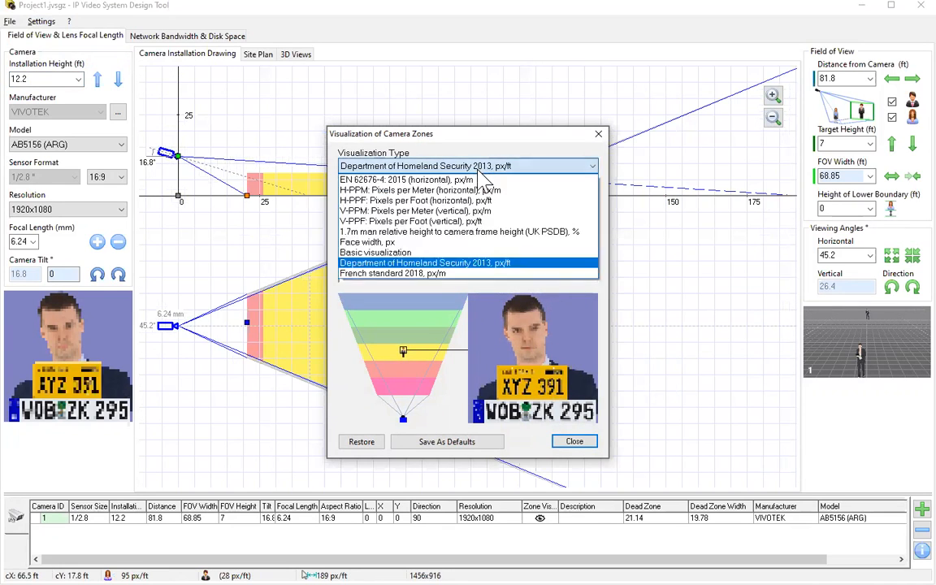
click(443, 274)
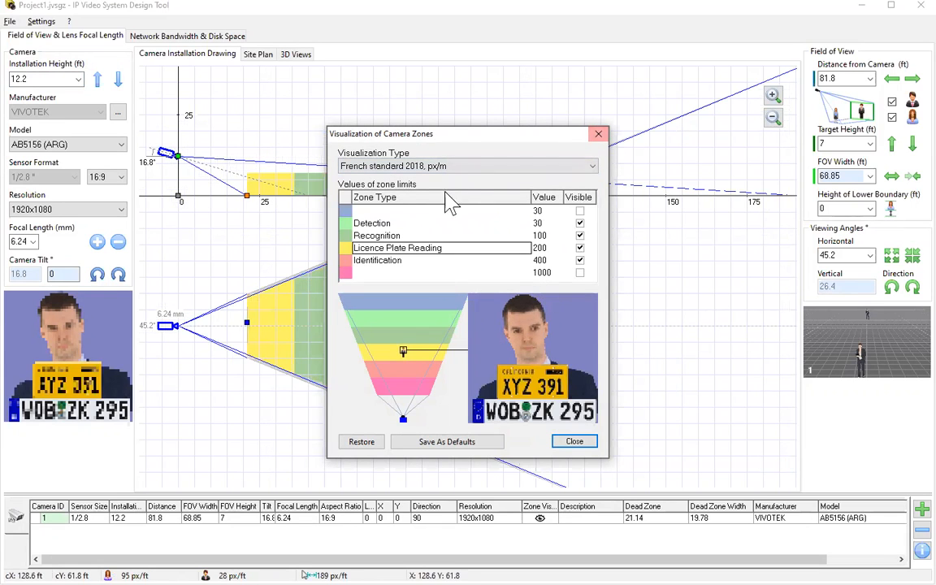
click(469, 168)
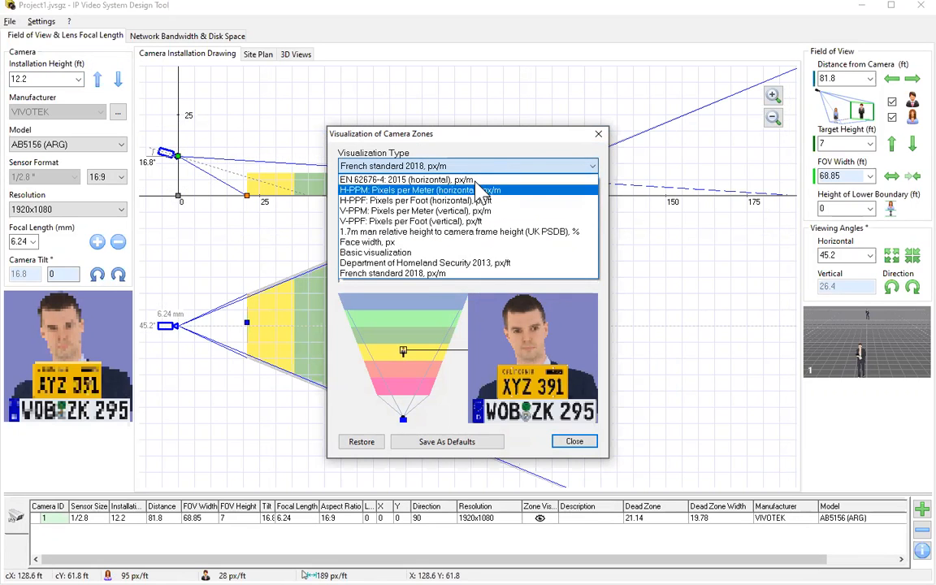
click(512, 180)
click(593, 166)
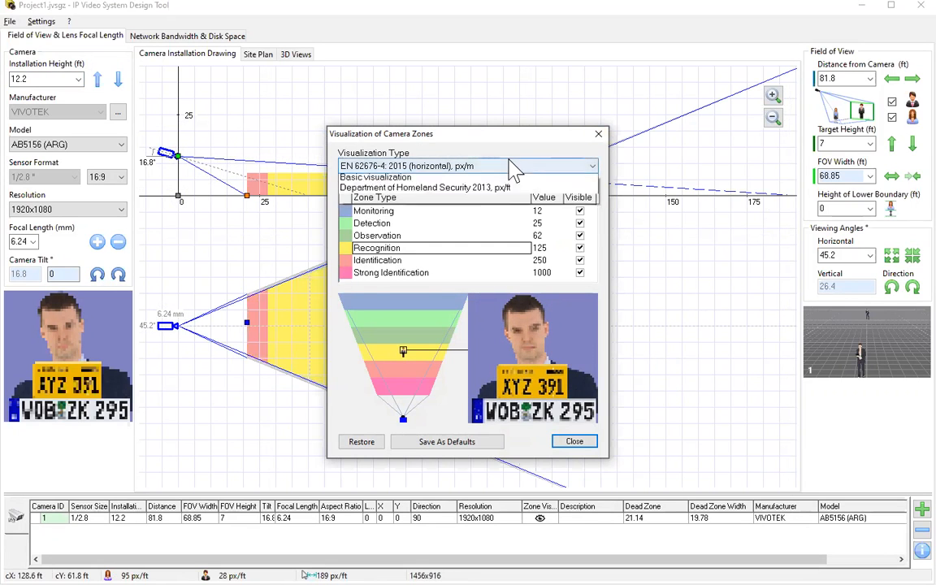
click(516, 221)
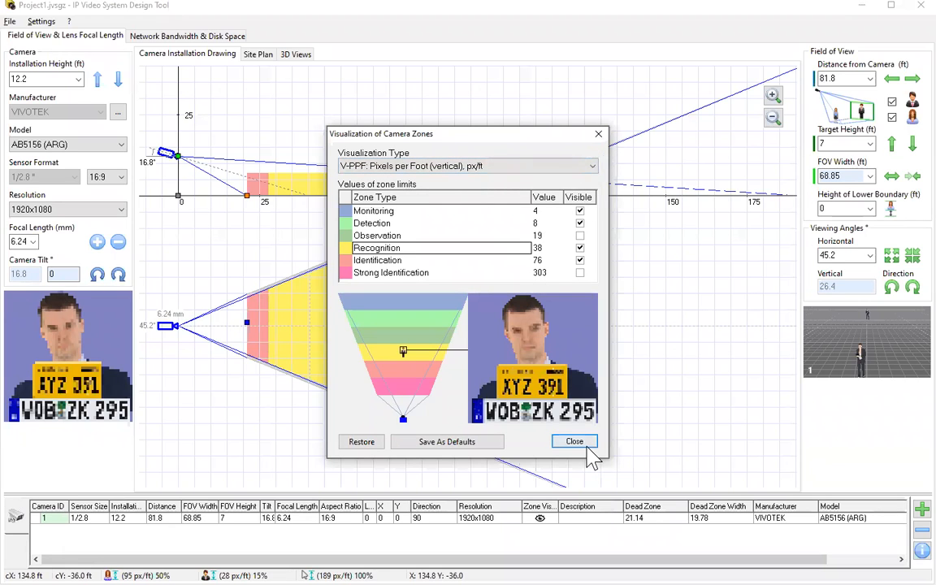
click(575, 441)
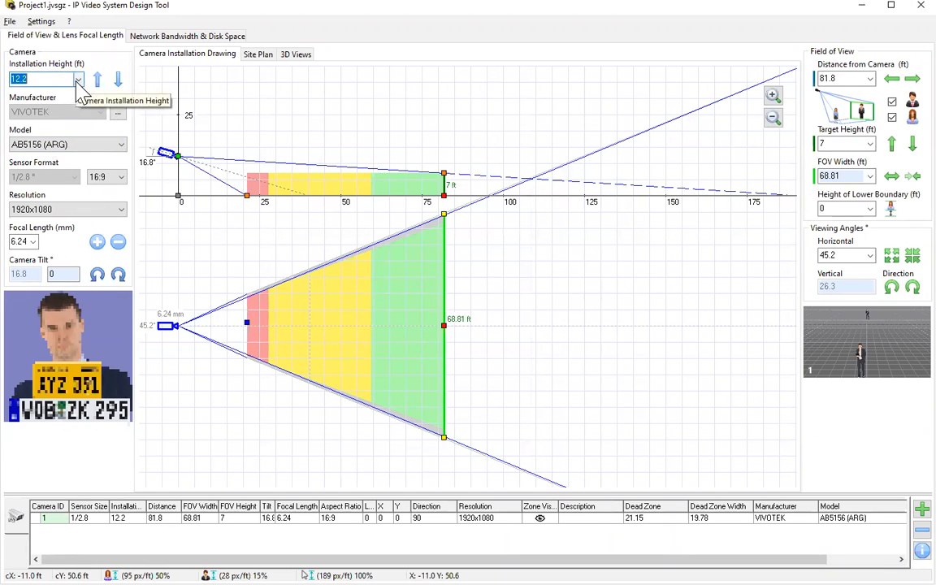
Set the camera installation height to 10 ft.
click(79, 79)
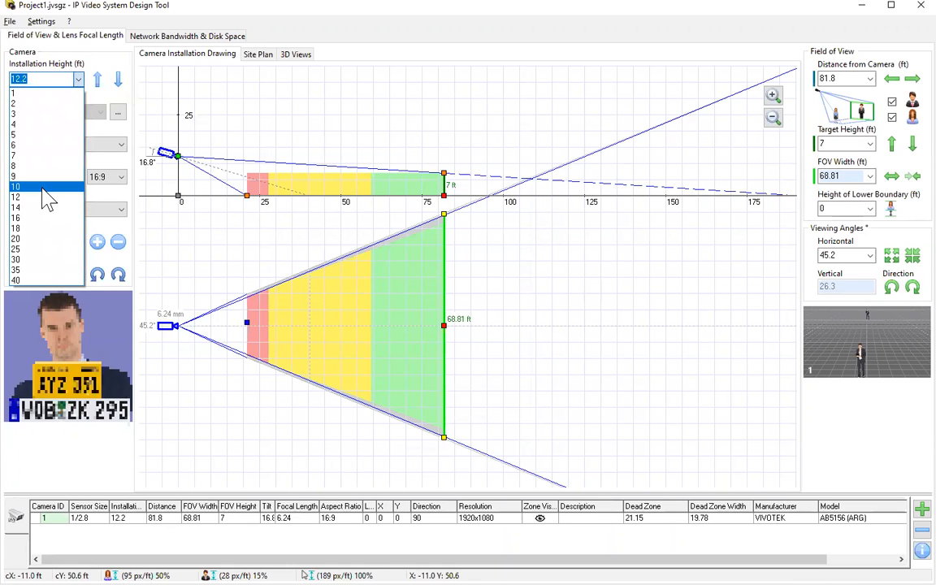
click(45, 190)
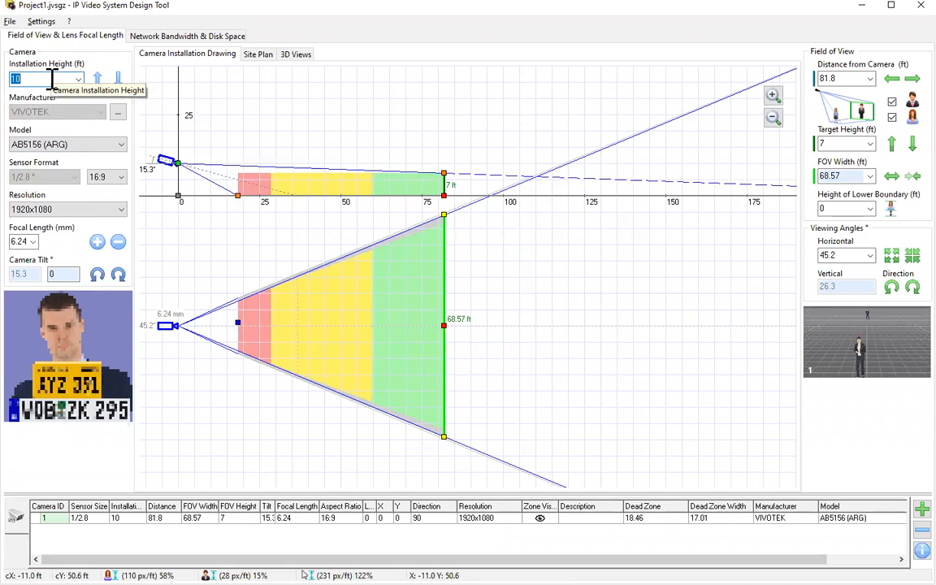
text(8)
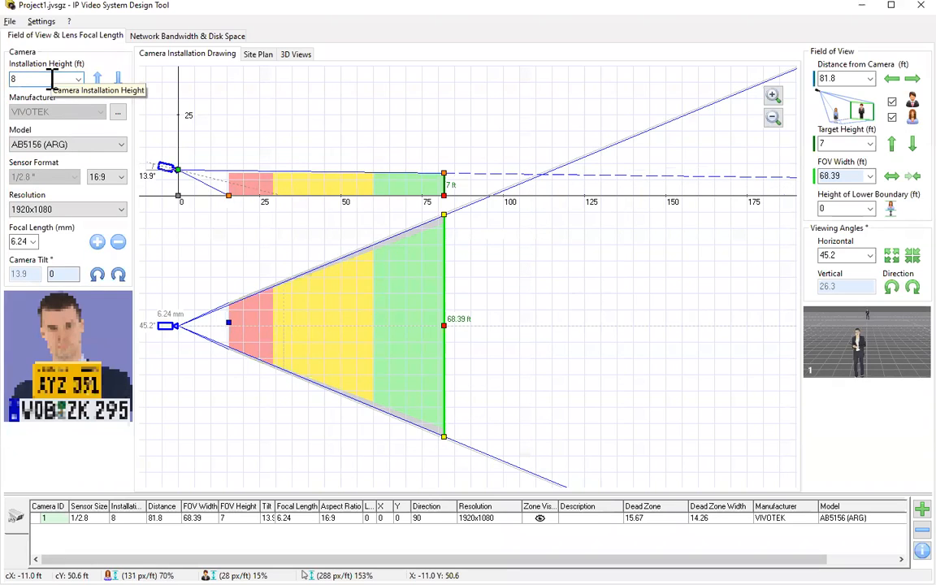
key(BackSpace)
text(10)
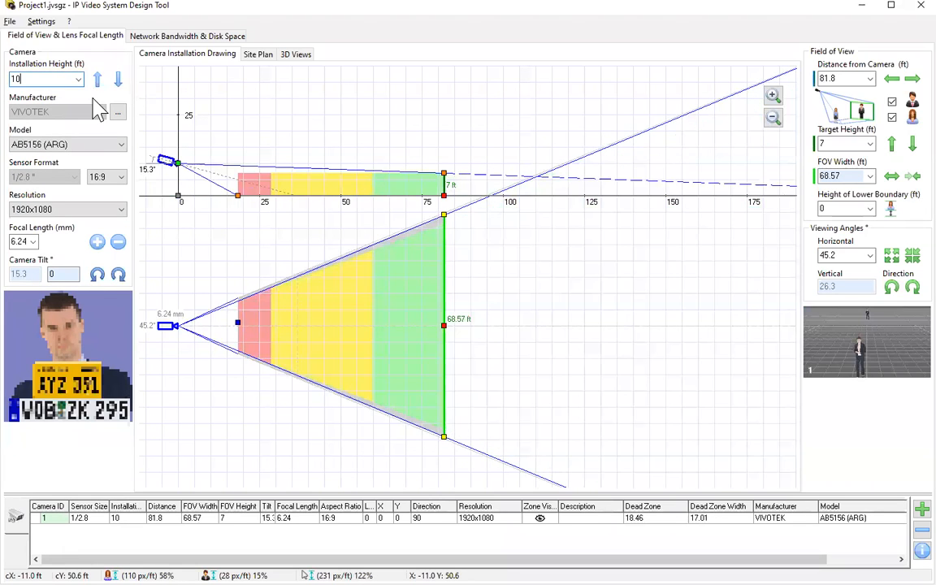
Browse the camera model list and full camera catalogue, keeping the VIVOTEK AB5156 (ARG).
click(64, 146)
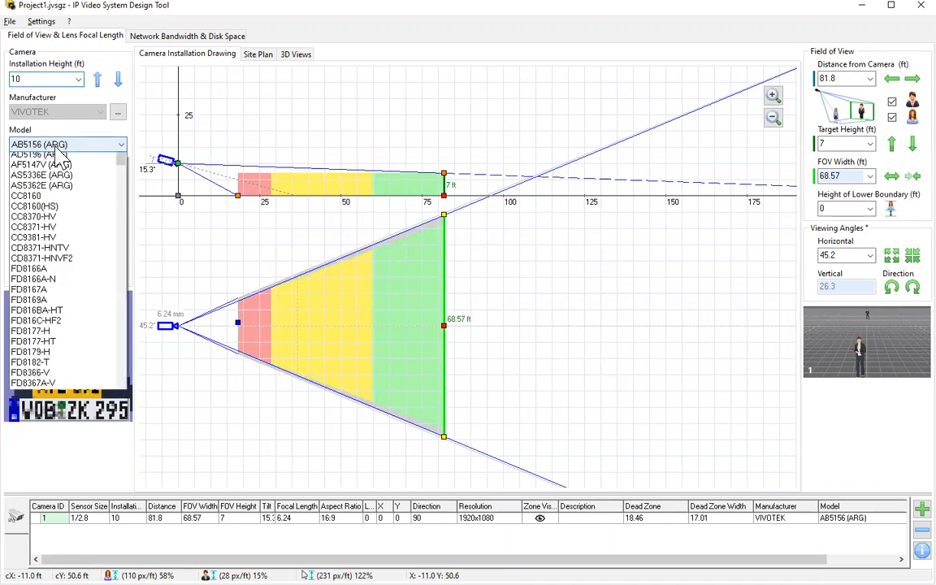
scroll(91, 191, down, 20)
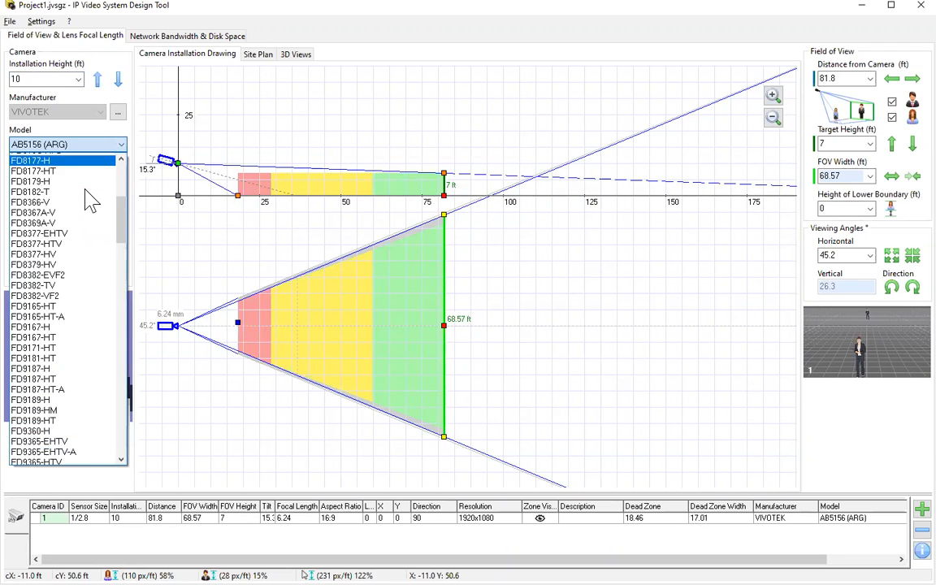
scroll(93, 187, up, 20)
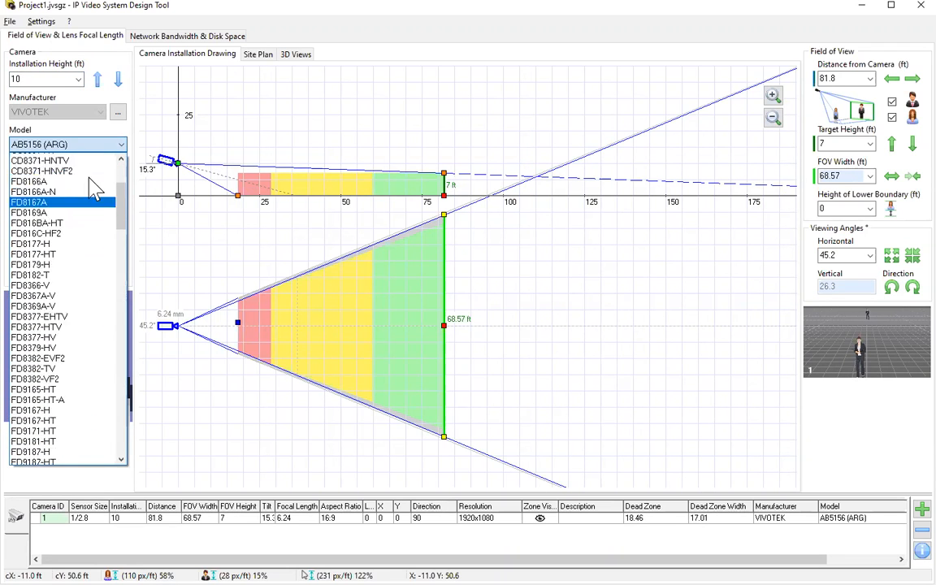
click(117, 113)
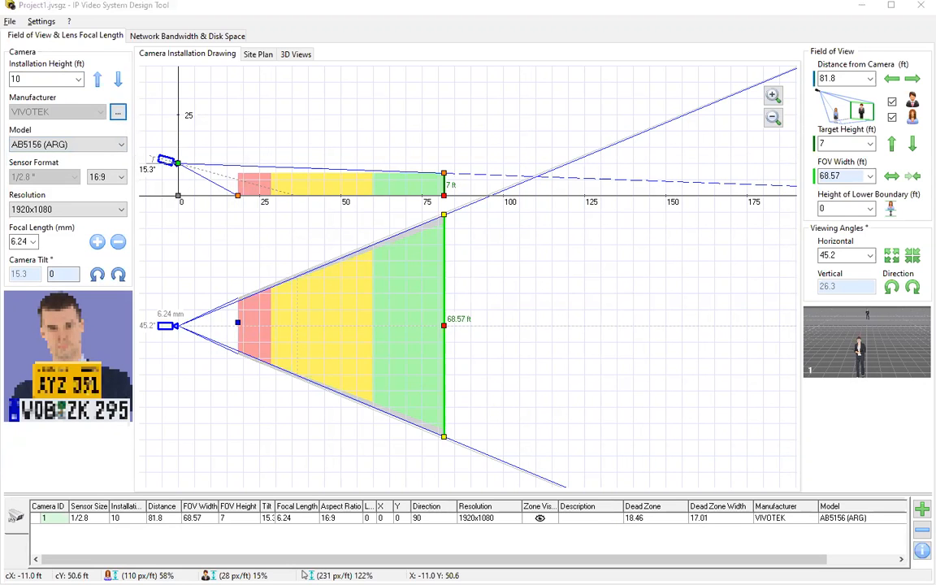
scroll(272, 198, down, 15)
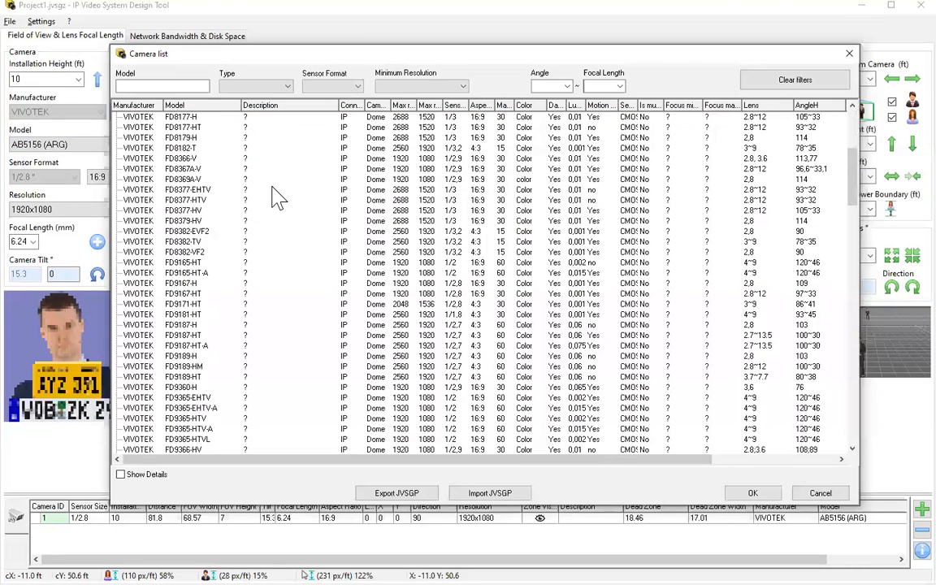
scroll(467, 207, down, 6)
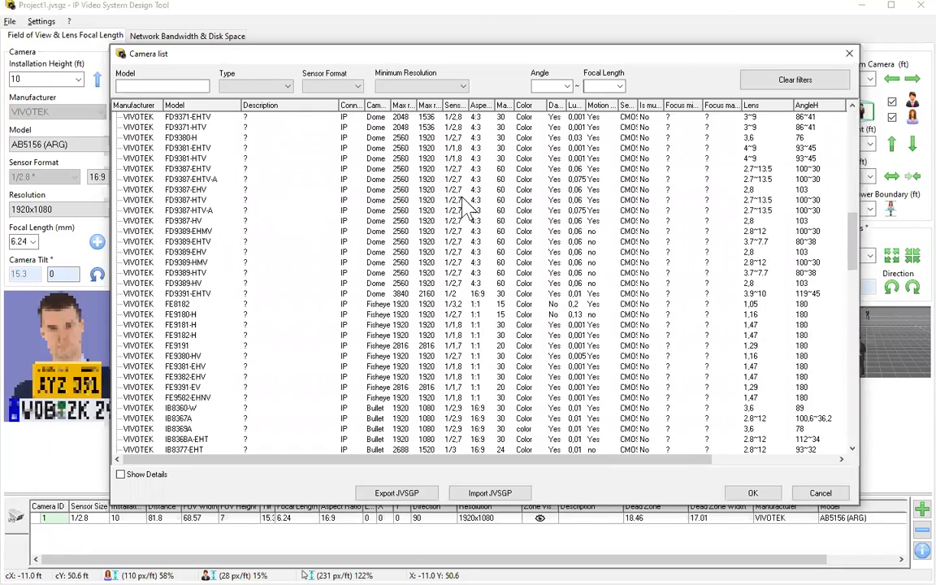
click(849, 53)
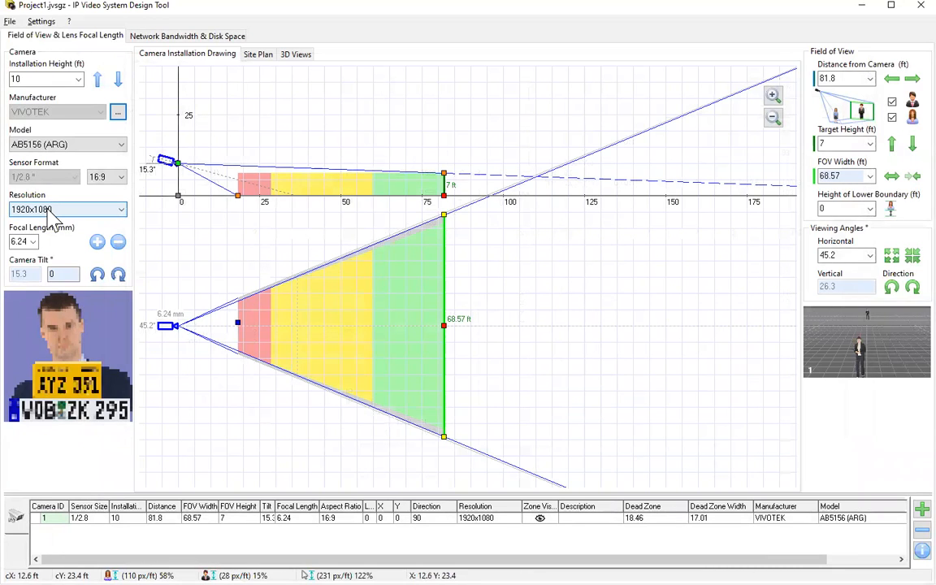
Keep 1920x1080 resolution and 6.24 mm focal length, and set the target distance to 20 ft.
click(50, 209)
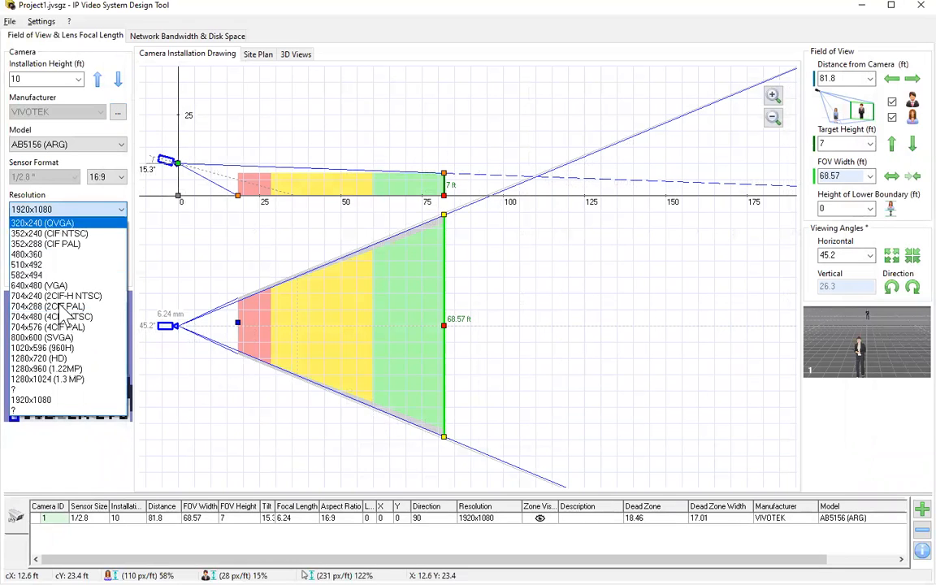
click(91, 203)
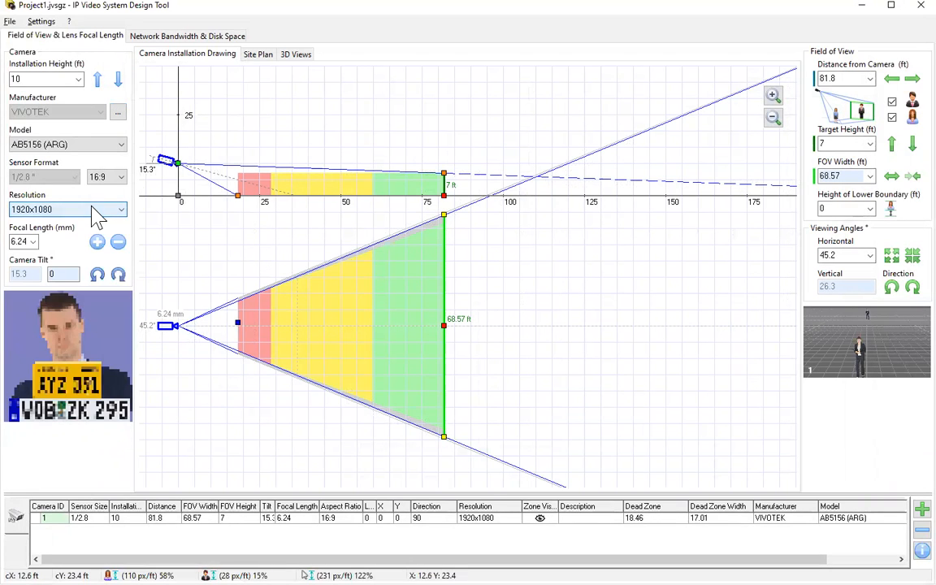
click(33, 243)
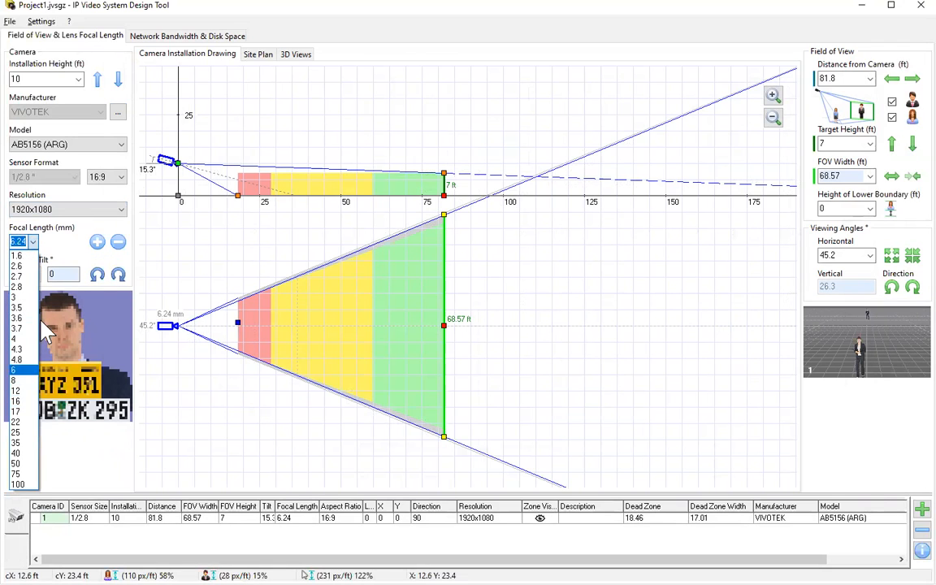
click(150, 245)
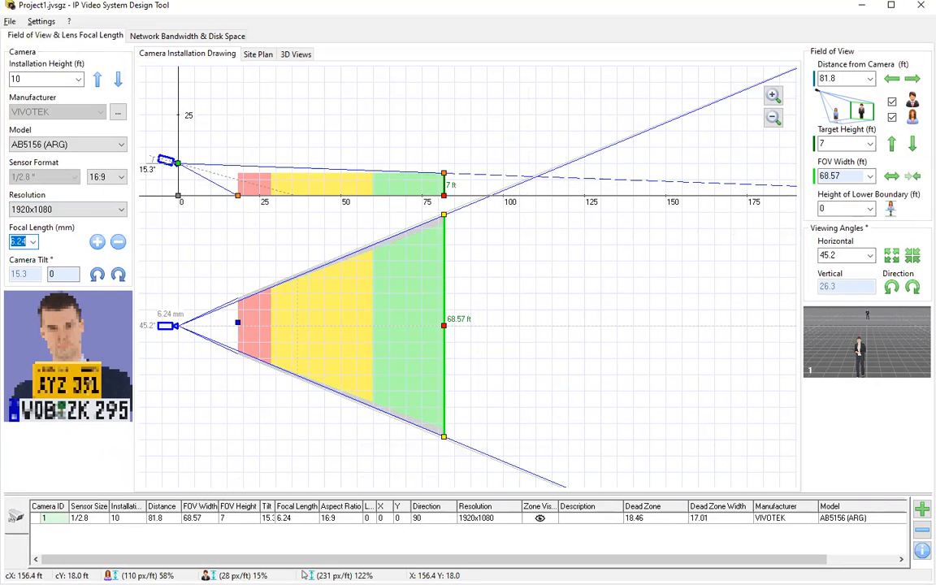
click(870, 79)
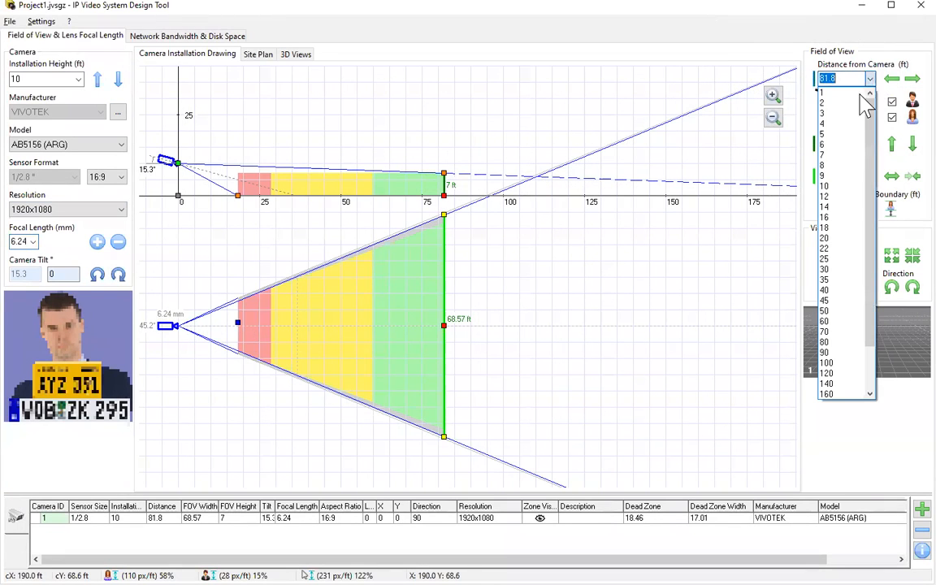
click(845, 239)
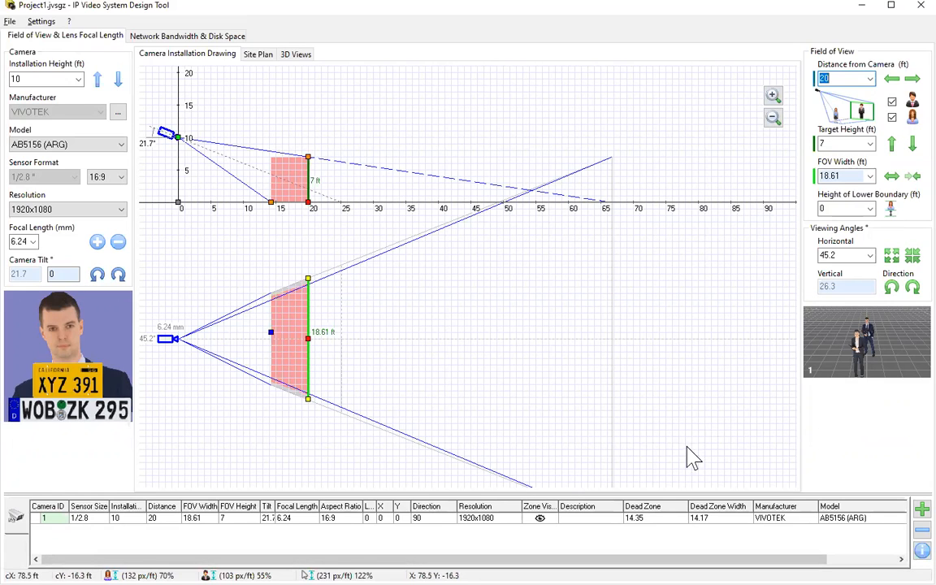
Load '1 coffee shop.jpg' from the Maps folder as the site plan background image.
click(257, 54)
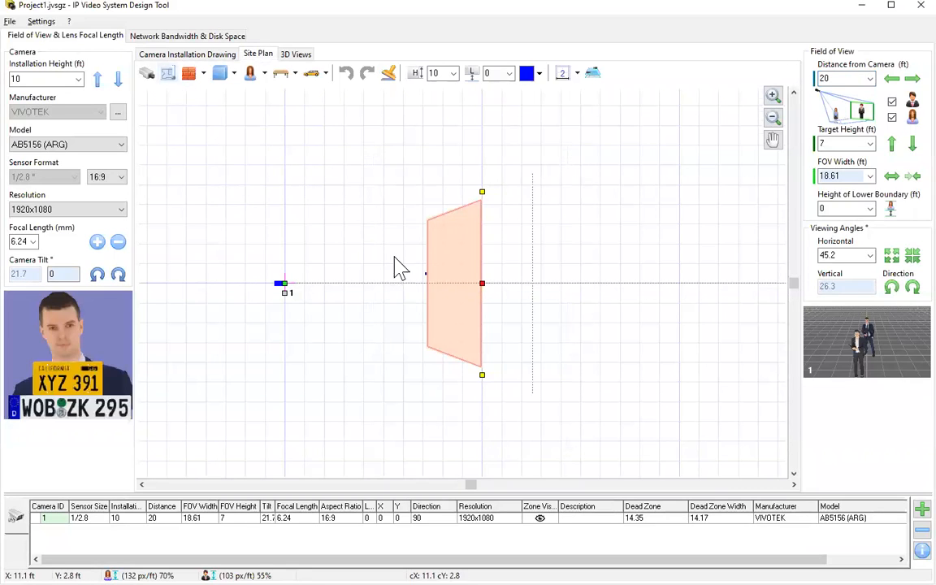
right_click(344, 212)
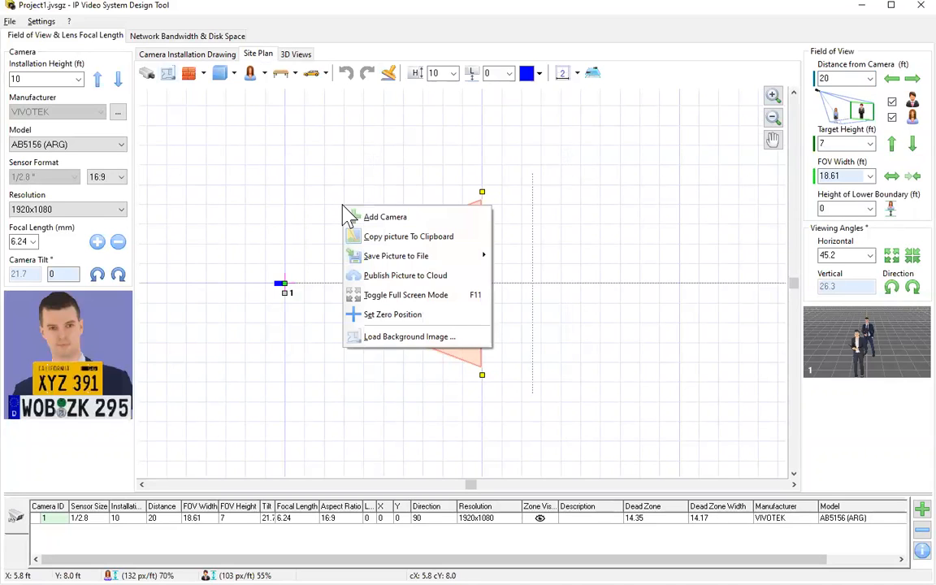
click(368, 338)
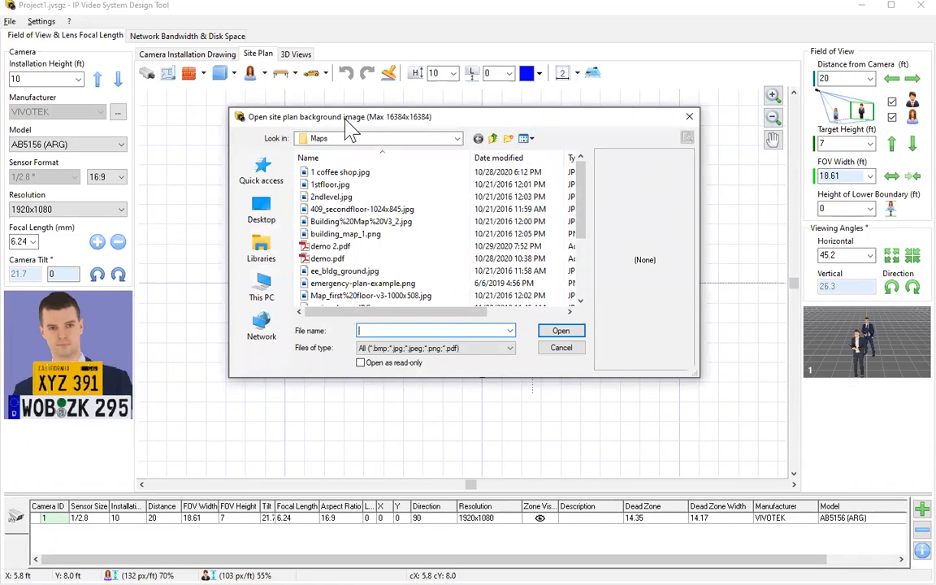
drag(350, 126, 354, 131)
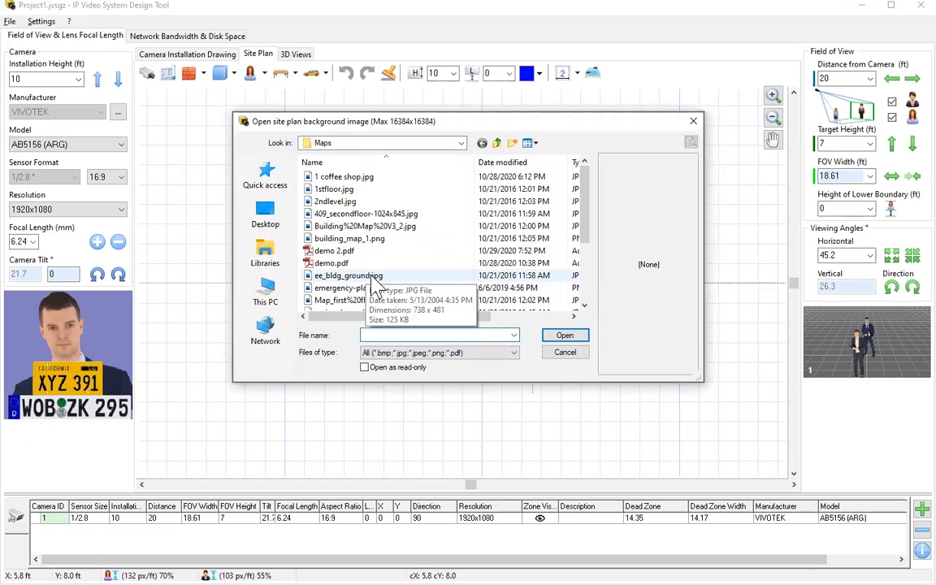
scroll(443, 272, down, 3)
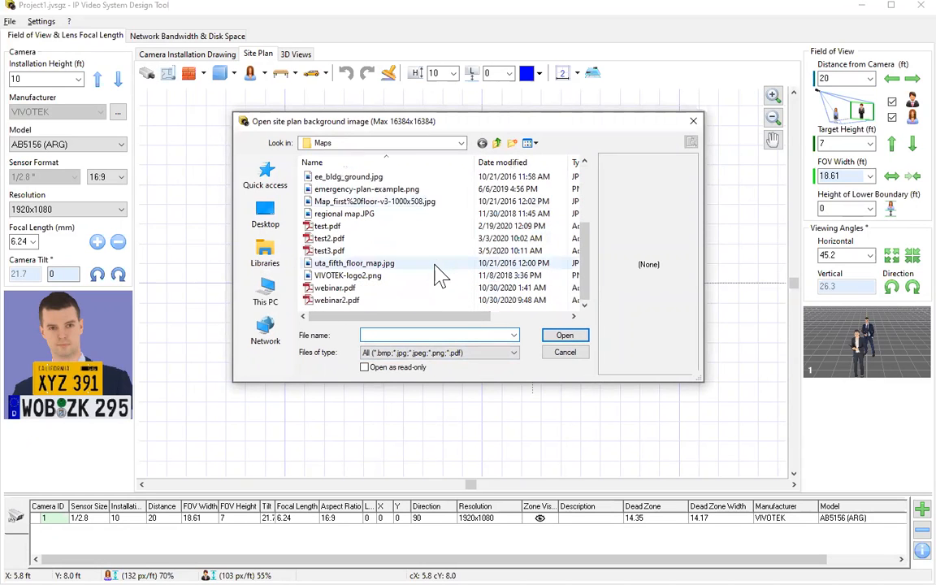
scroll(436, 272, up, 3)
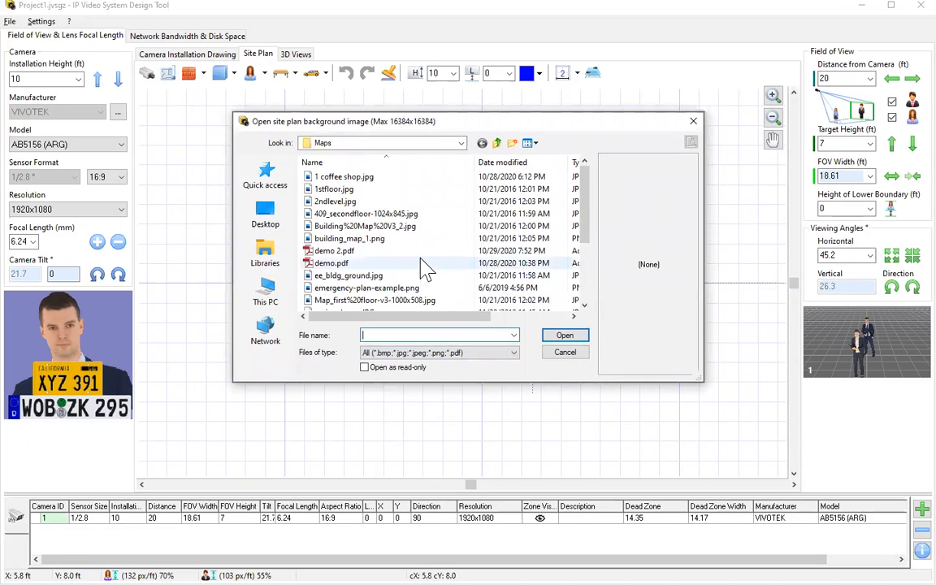
click(347, 178)
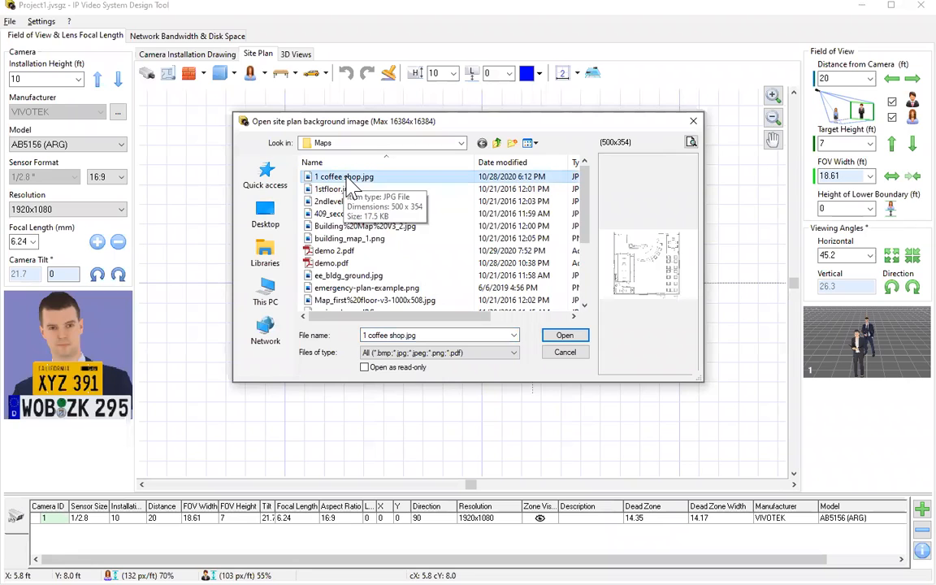
double_click(350, 183)
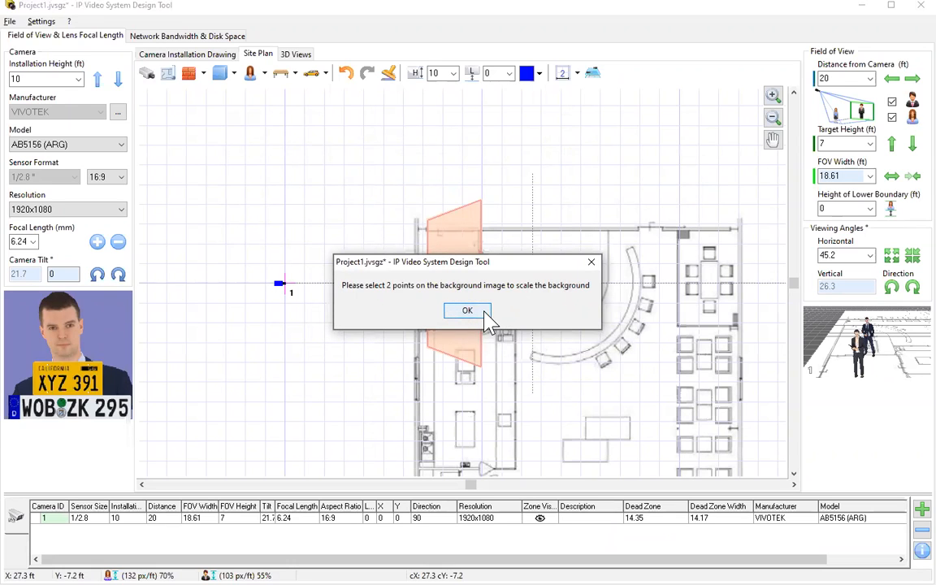
Scale the background using a 3 ft reference span along the top wall.
click(484, 314)
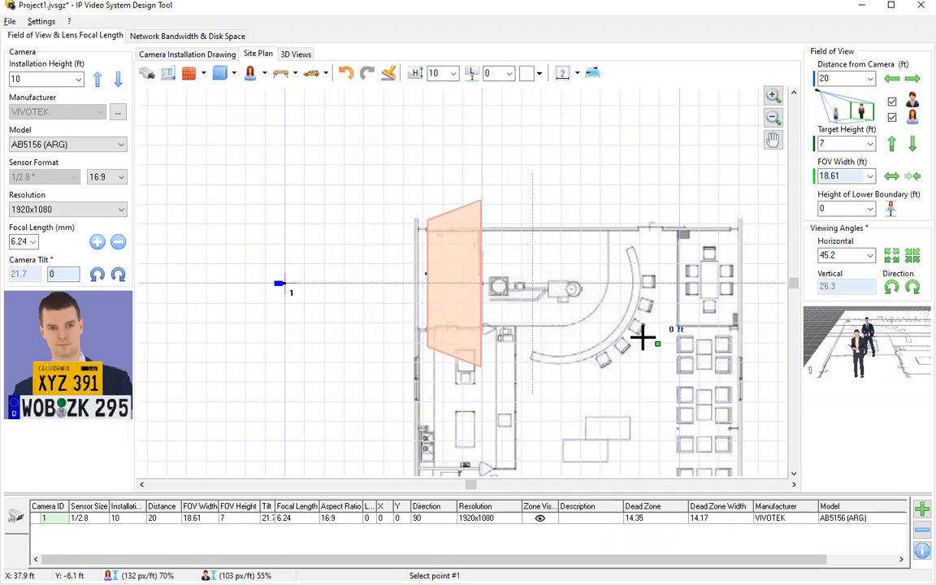
click(424, 227)
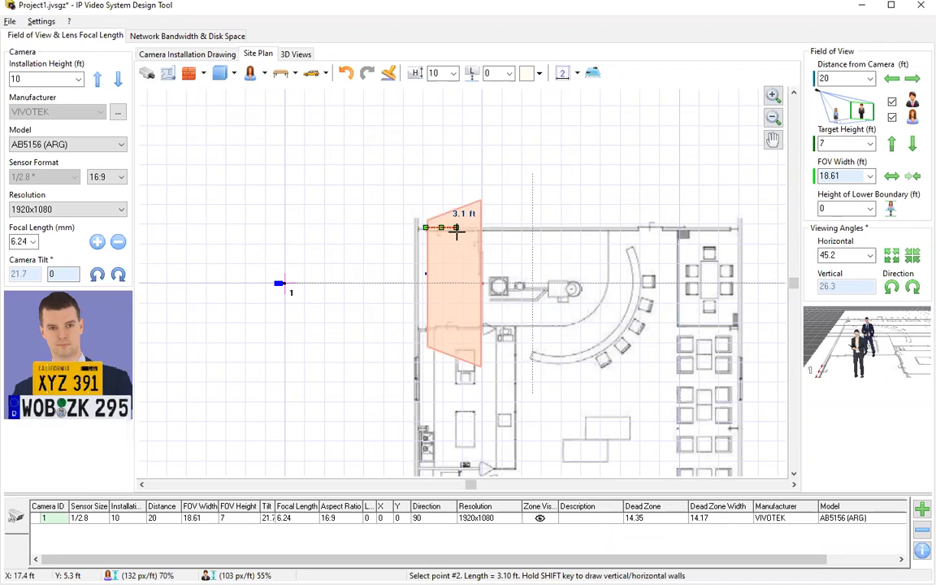
click(456, 228)
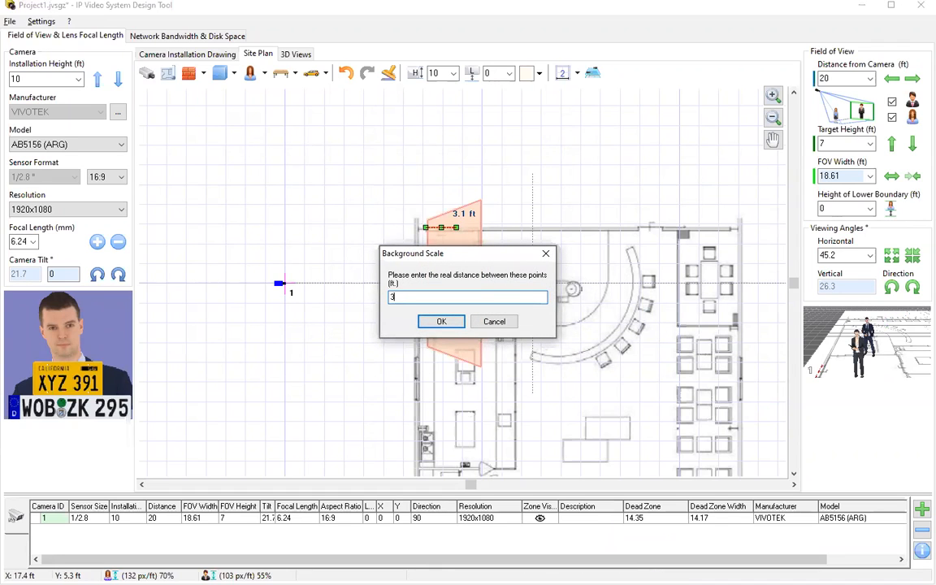
click(443, 322)
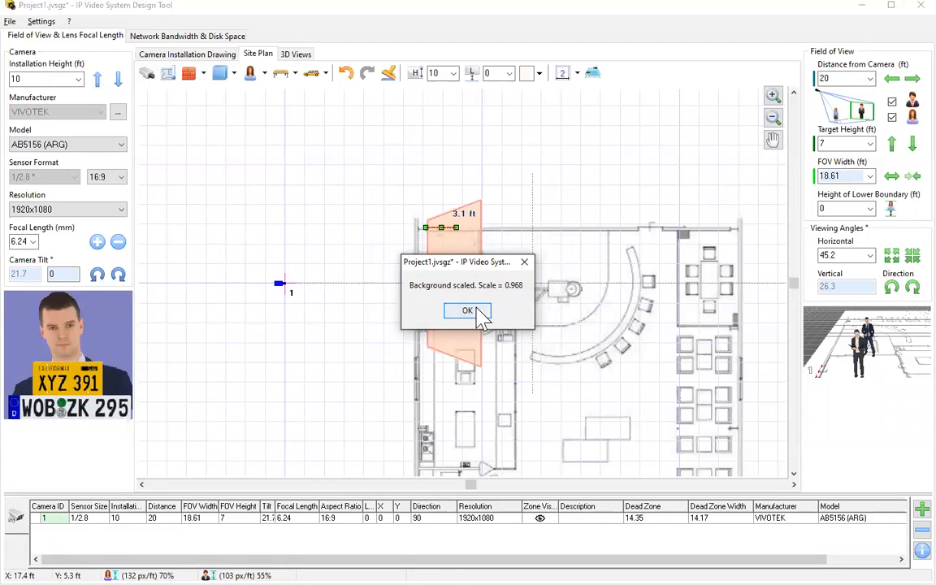
click(477, 313)
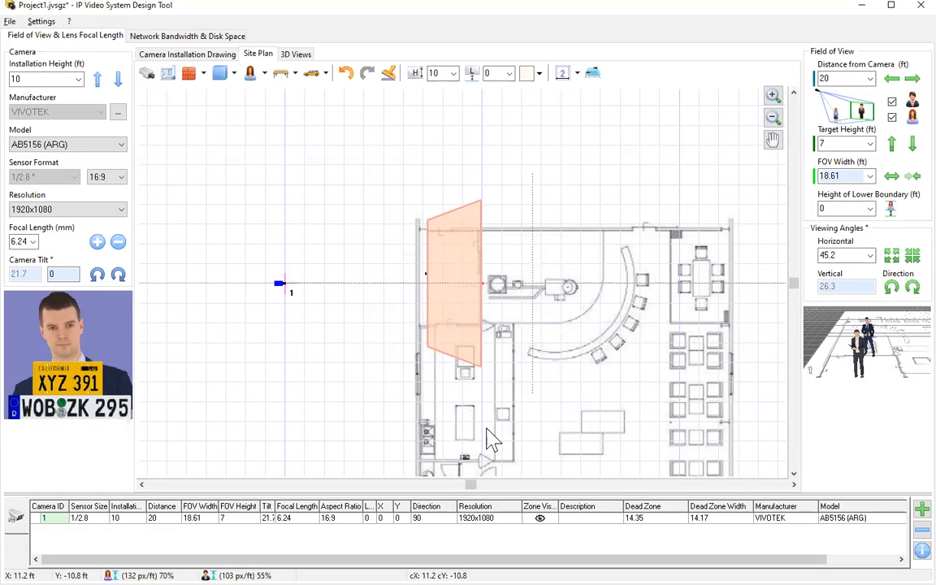
scroll(572, 360, up, 3)
scroll(569, 360, down, 4)
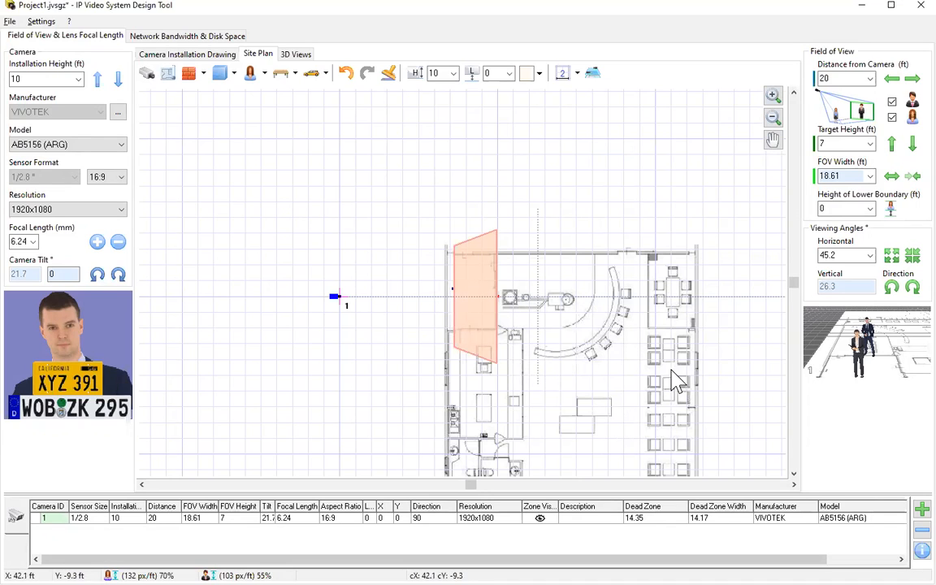
Pan the floor plan up and left into view.
click(773, 142)
drag(669, 324, 568, 271)
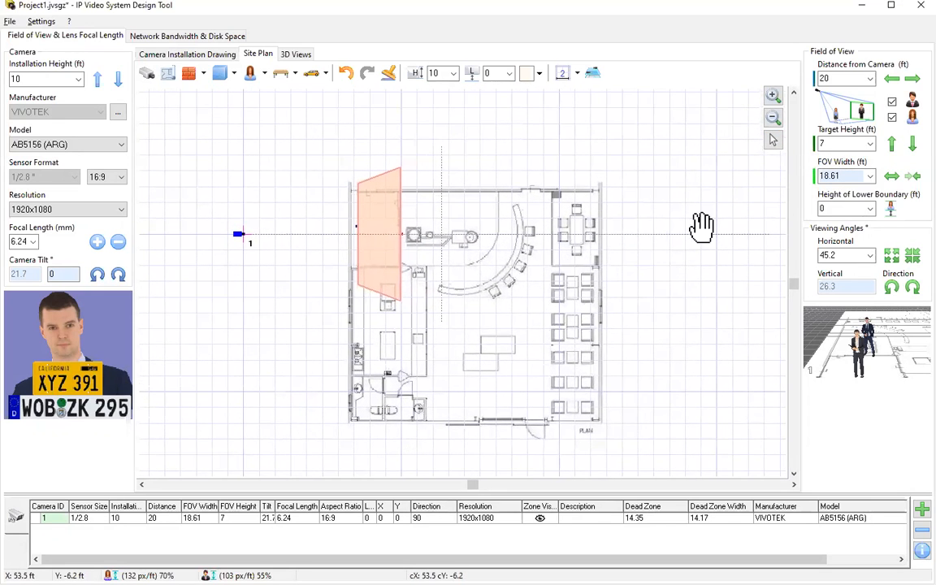
click(773, 142)
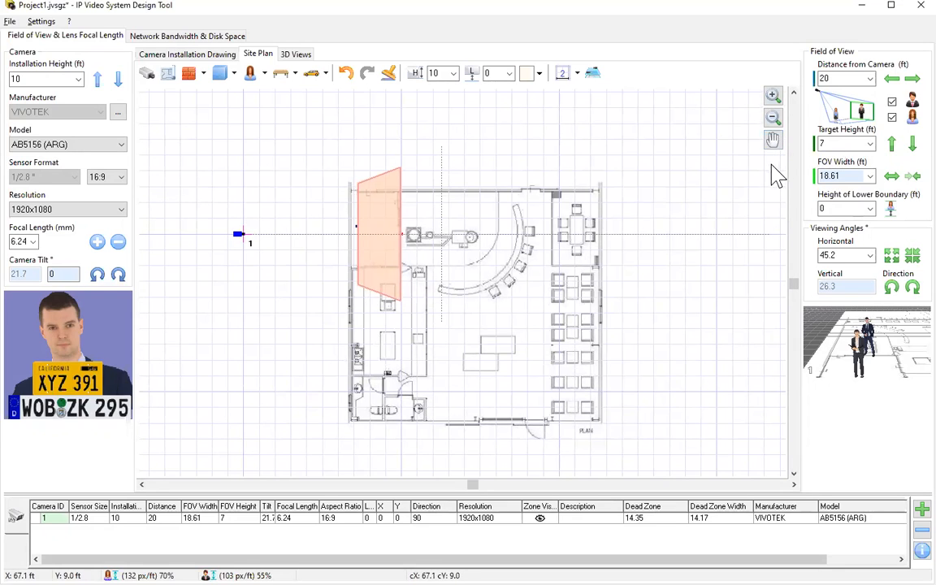
Change camera 1's model to FD9365-HTV.
click(238, 236)
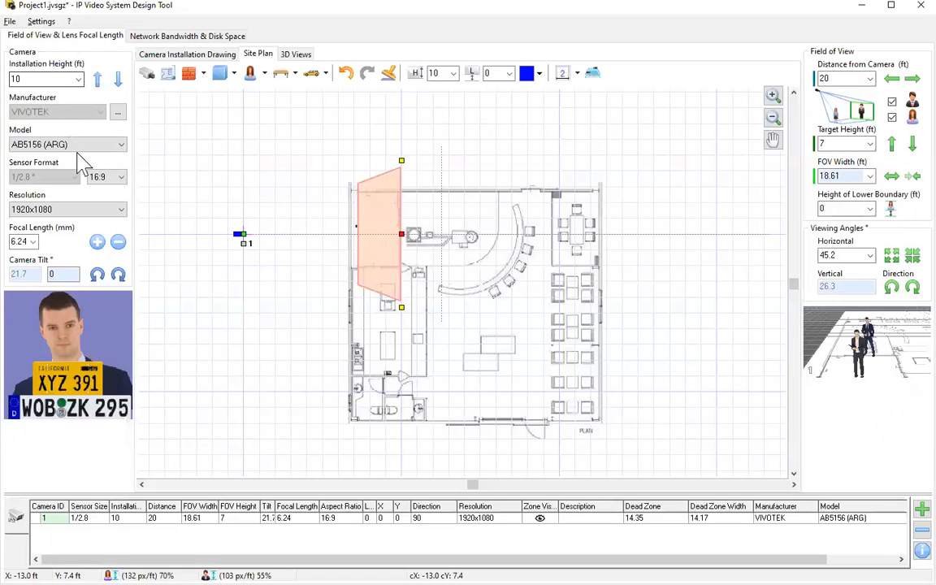
click(86, 147)
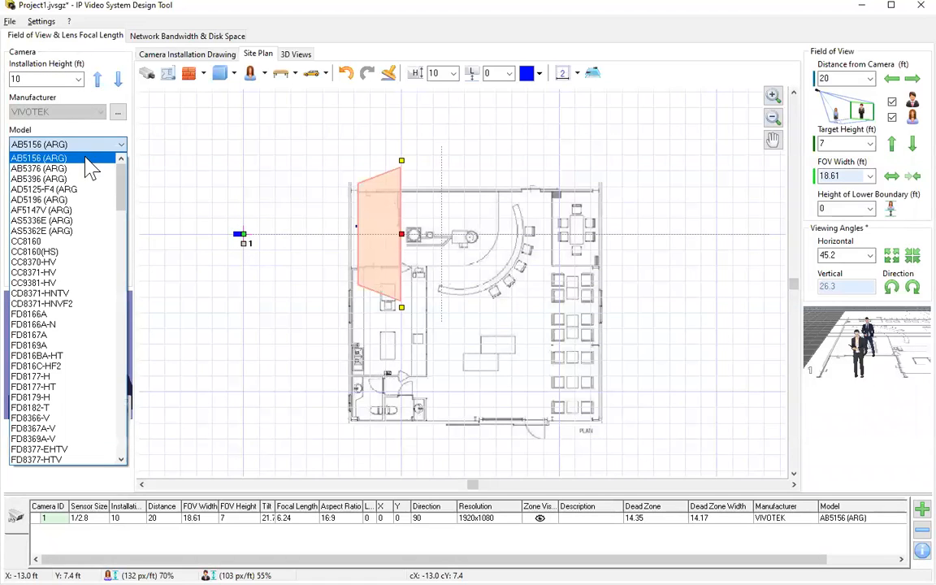
scroll(79, 367, down, 2)
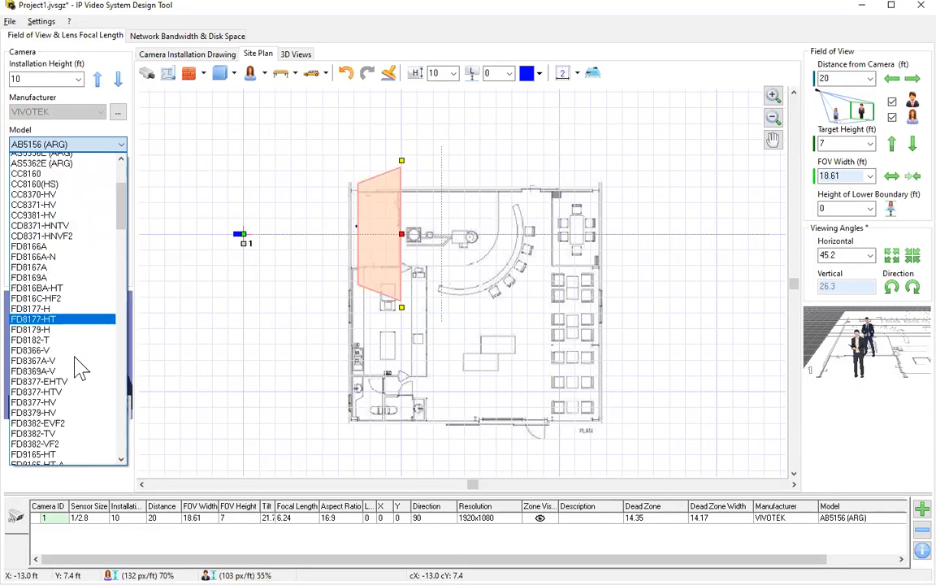
scroll(80, 367, down, 10)
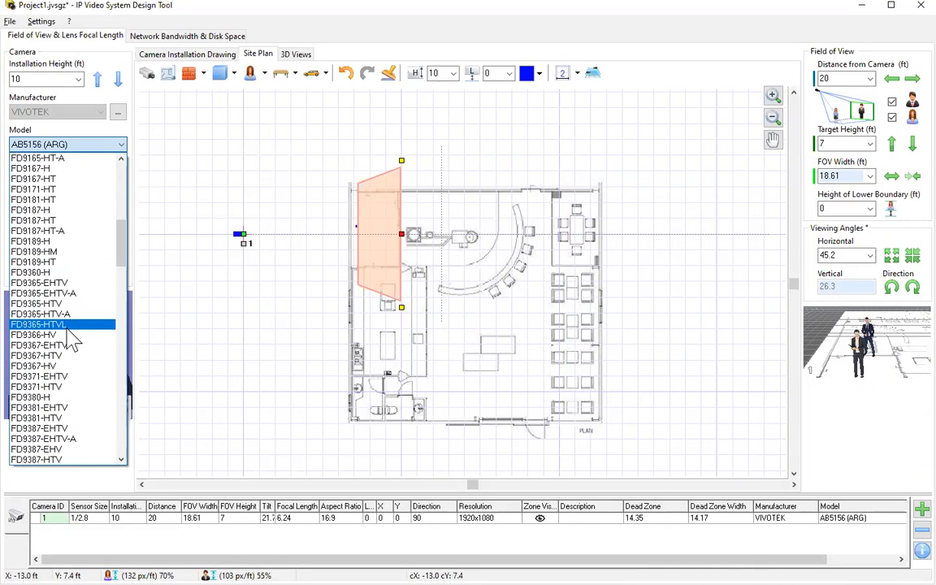
click(45, 303)
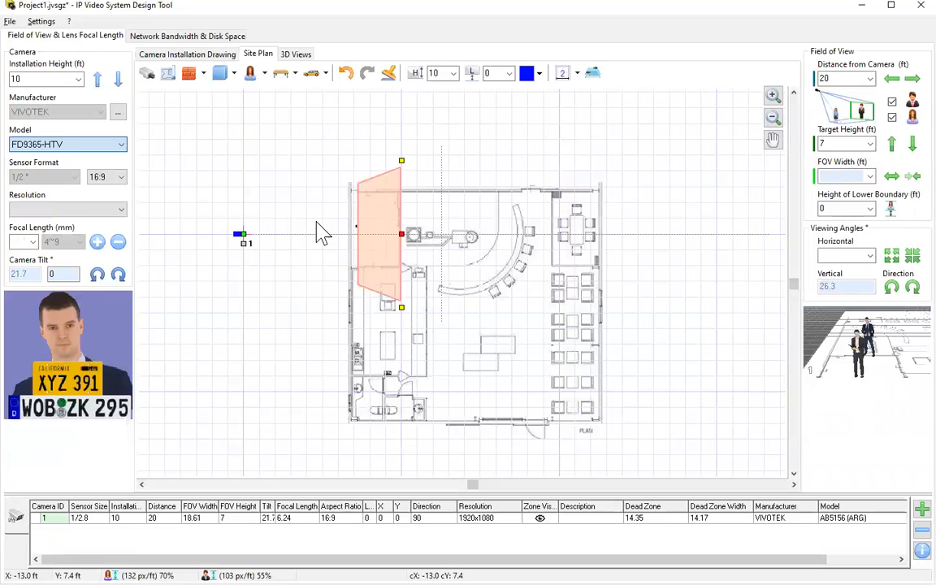
Move camera 1 to the top-left corner, aim it diagonally across the shop, and keep 4 mm focal length.
drag(241, 237, 357, 195)
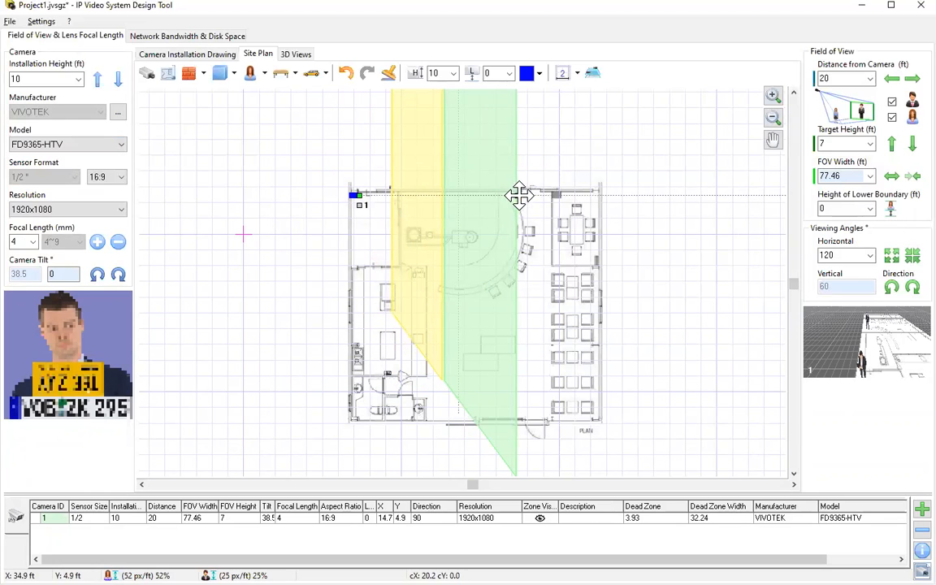
drag(517, 195, 454, 284)
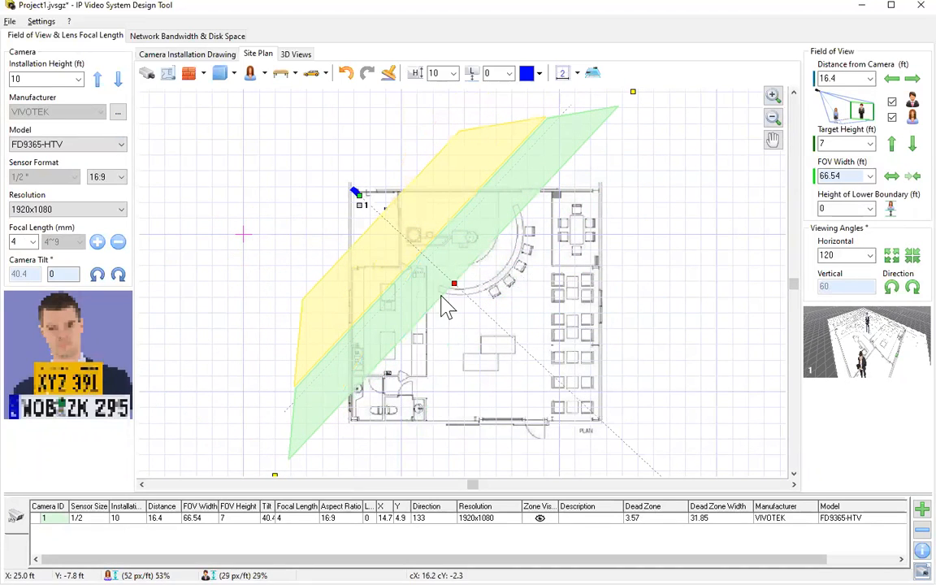
click(33, 241)
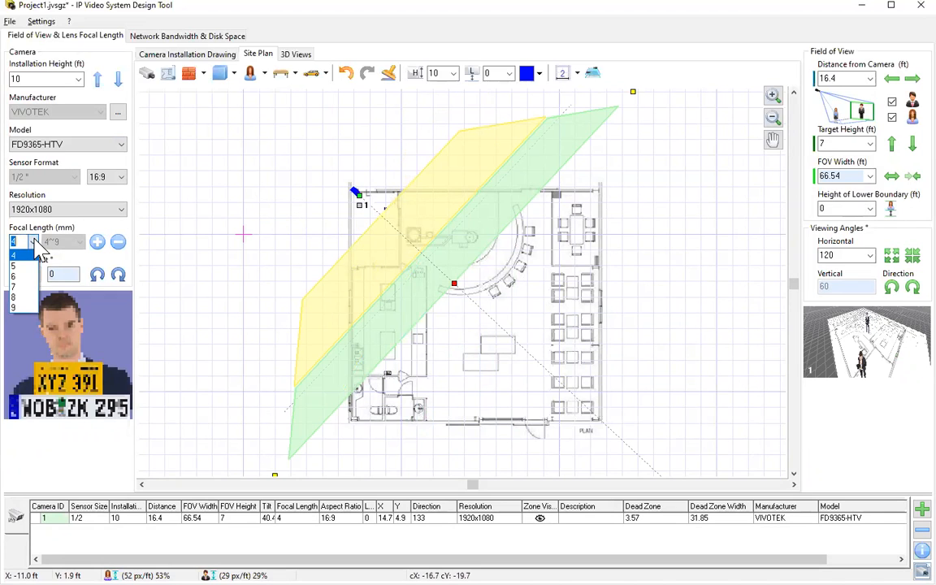
click(26, 288)
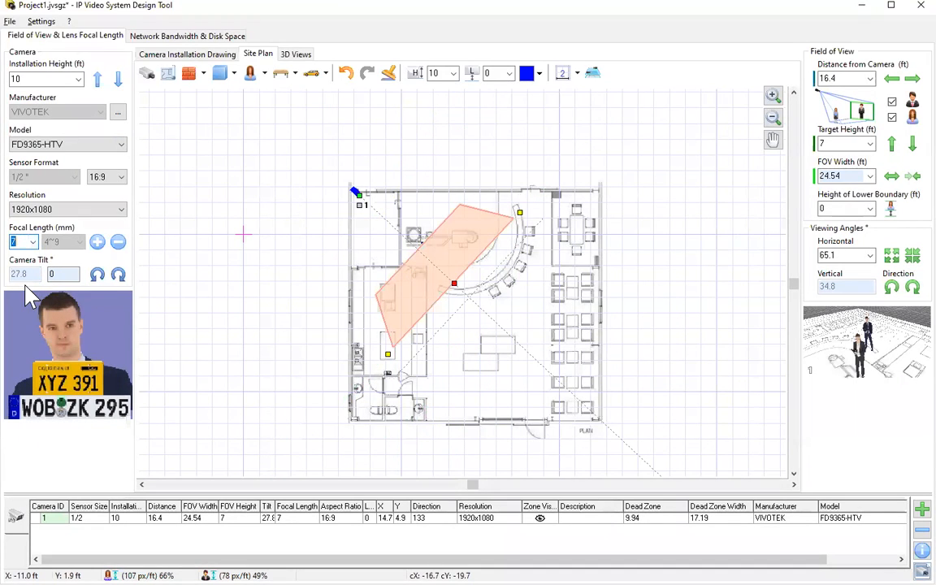
click(33, 241)
click(36, 253)
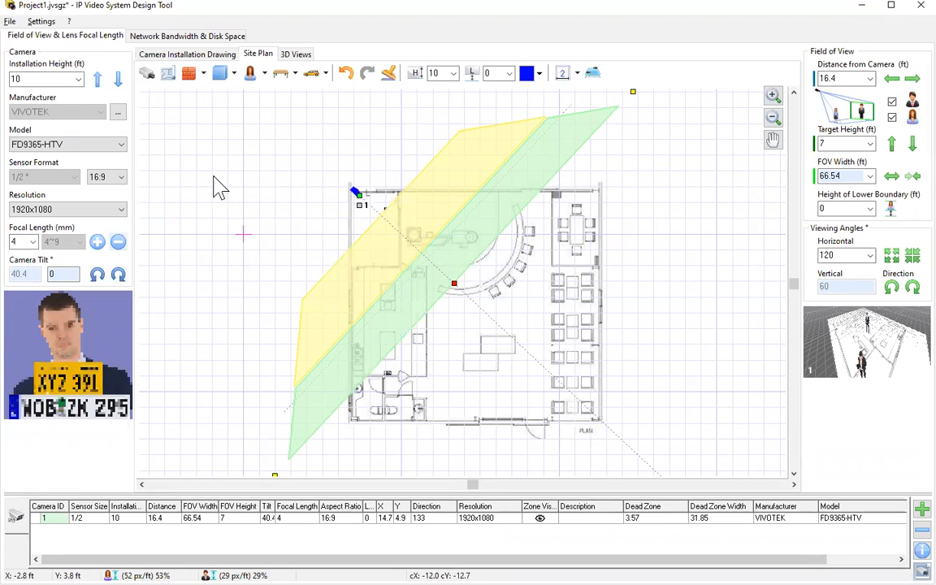
click(147, 74)
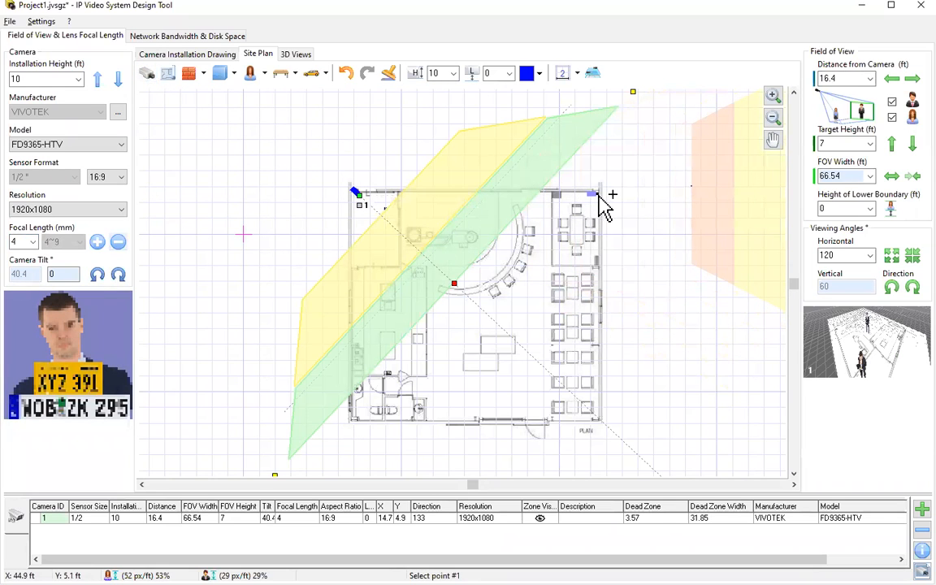
Place camera 2 at the plan's top-right corner, aimed toward the bottom-left.
drag(603, 414, 452, 367)
scroll(452, 367, down, 3)
click(459, 377)
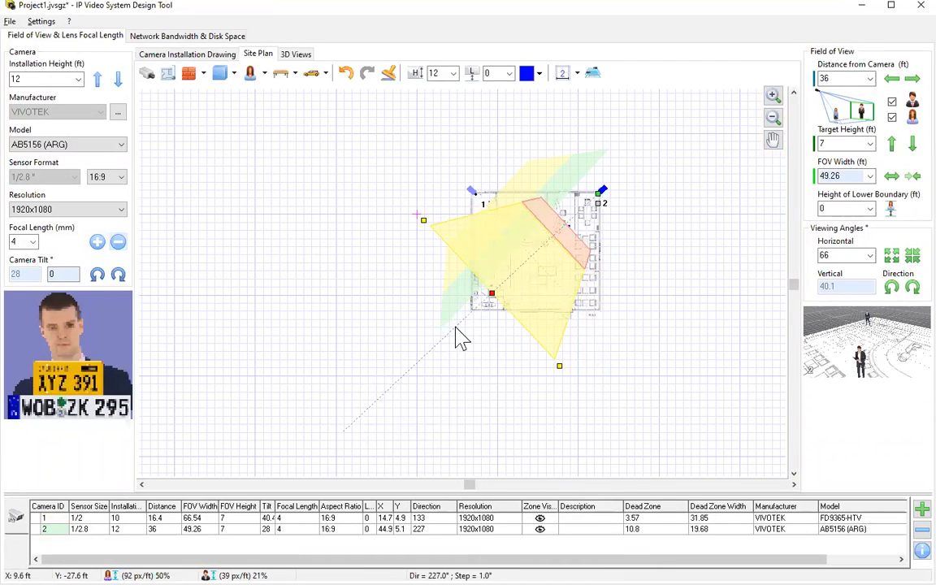
scroll(559, 351, up, 2)
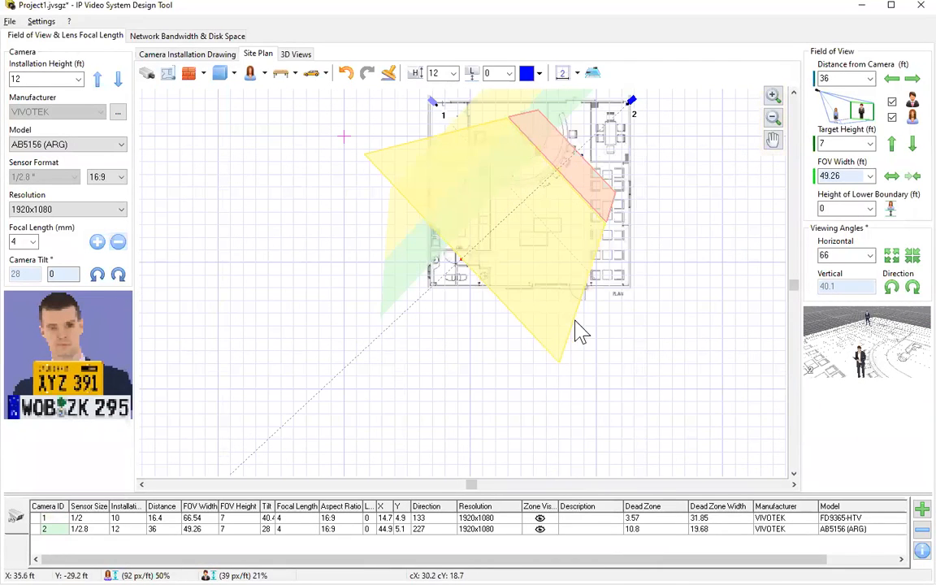
click(773, 140)
drag(650, 203, 606, 280)
click(773, 139)
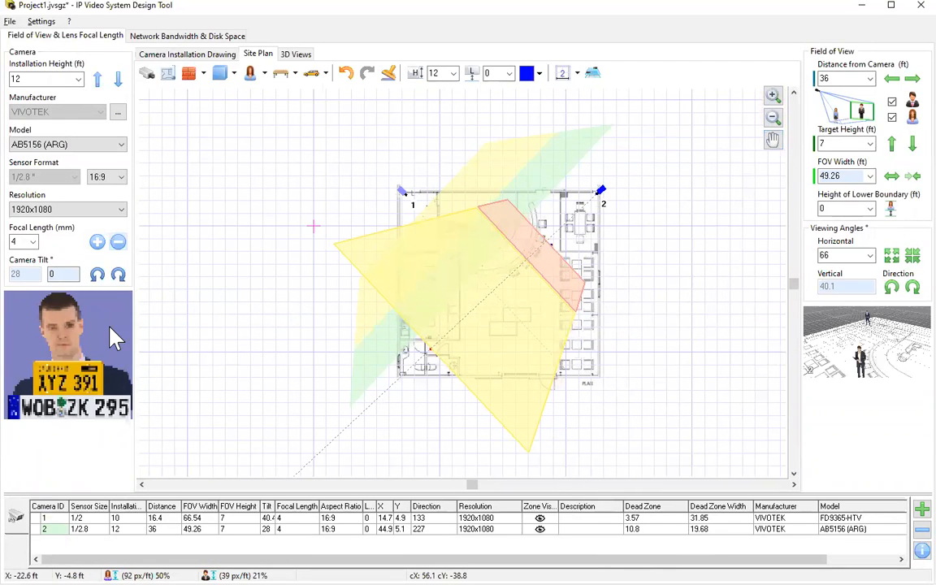
Change camera 2's model to IB9367-EHT.
click(104, 146)
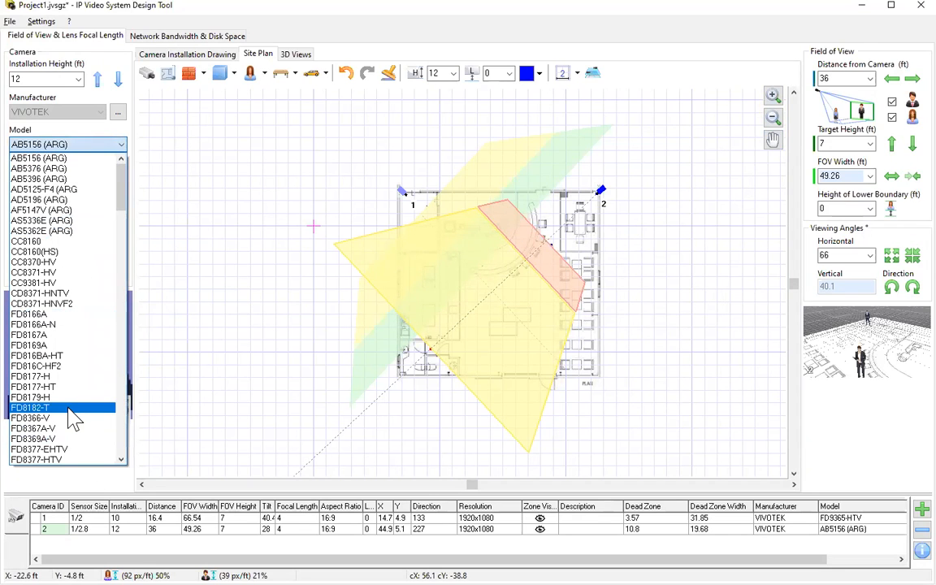
key(i)
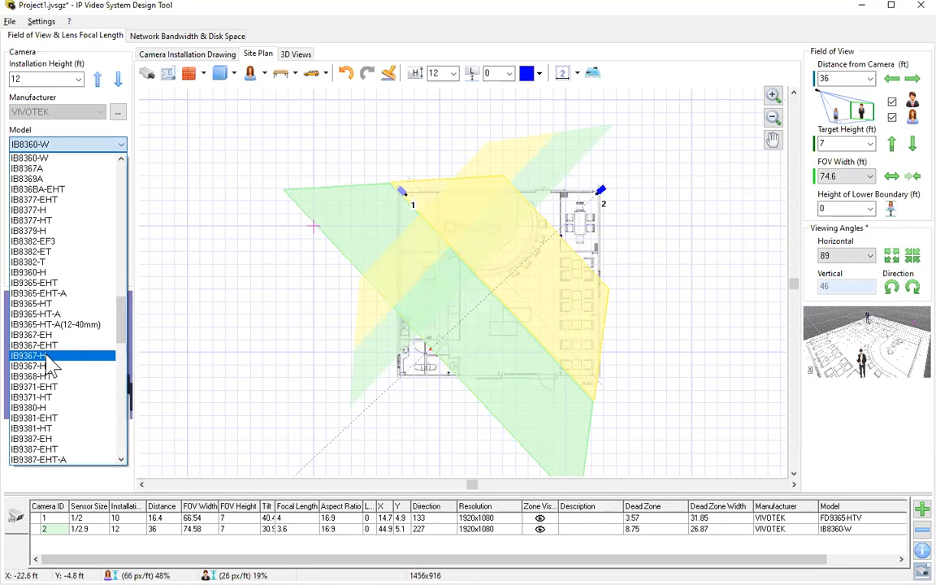
click(61, 345)
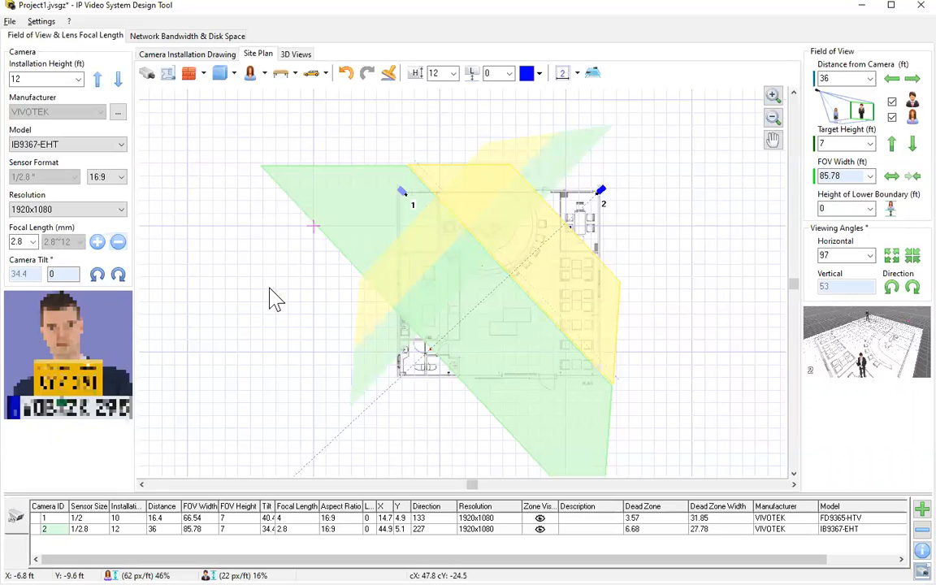
Draw the 28.8 ft left wall, then the bottom, right and top walls around the shop.
click(188, 74)
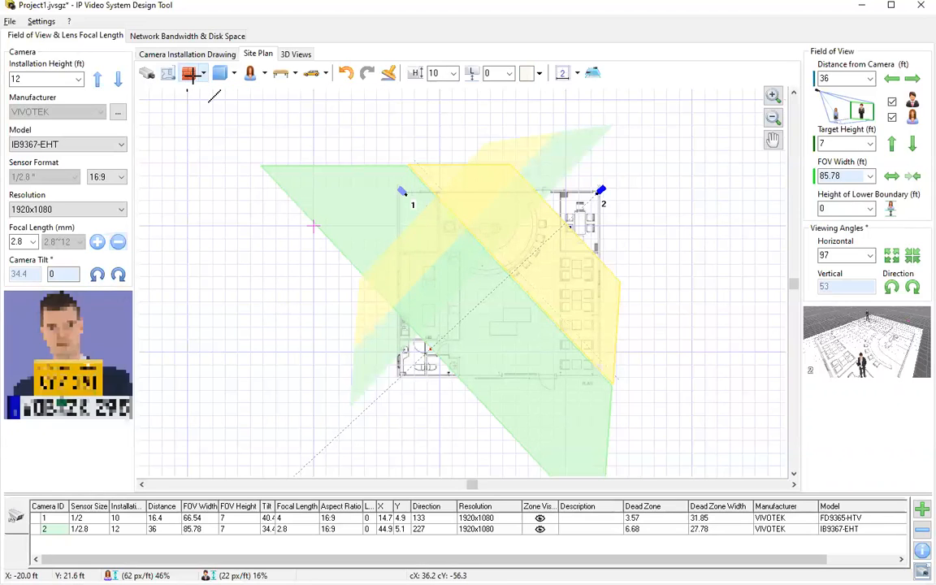
click(399, 191)
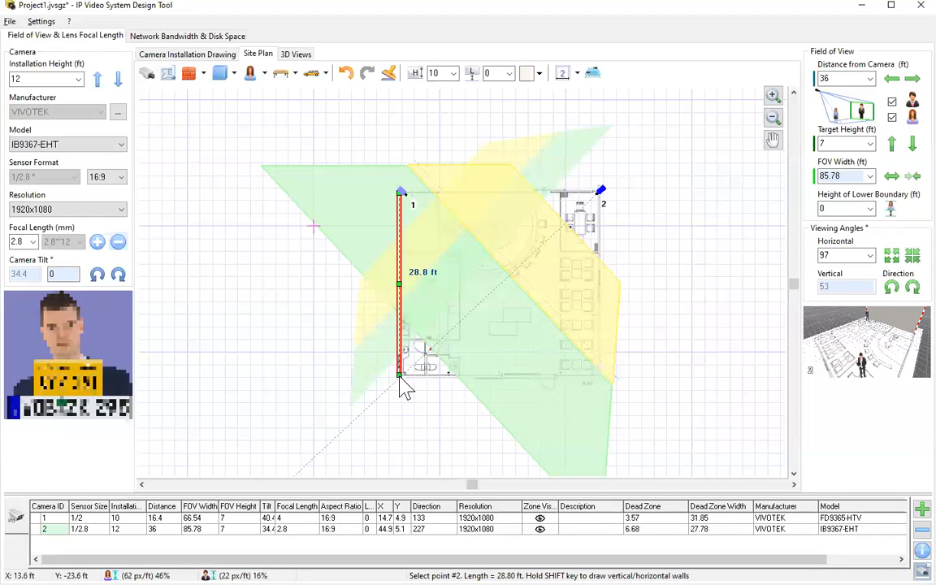
click(399, 376)
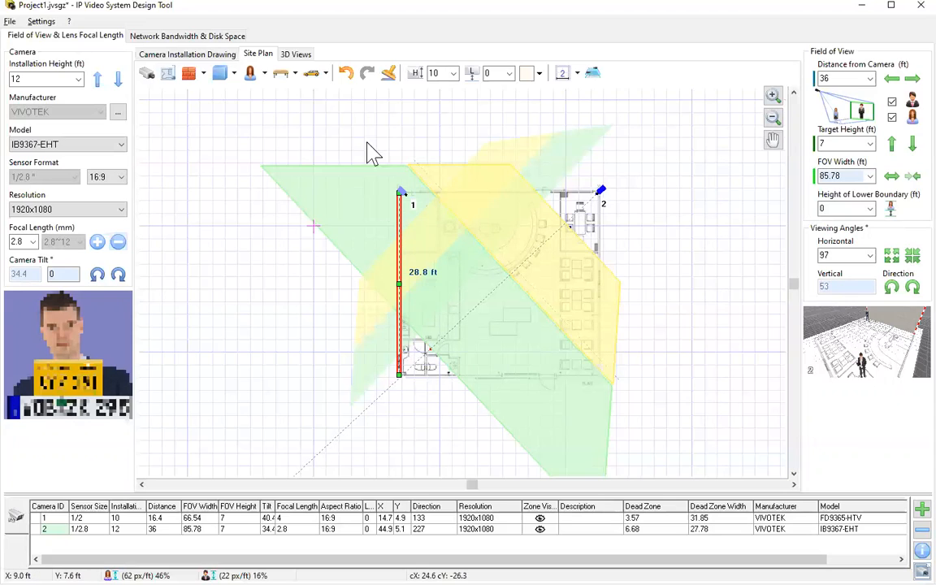
click(390, 74)
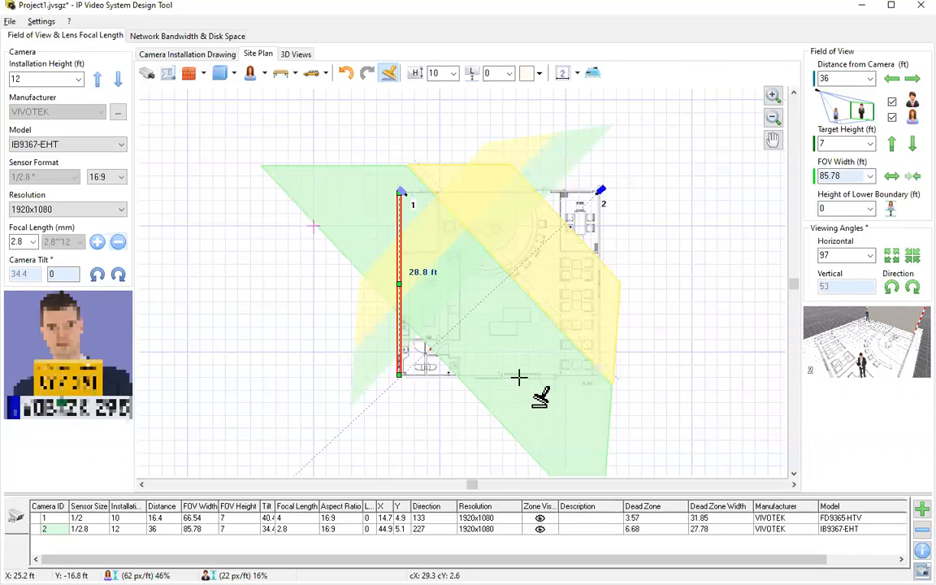
click(599, 374)
click(599, 374)
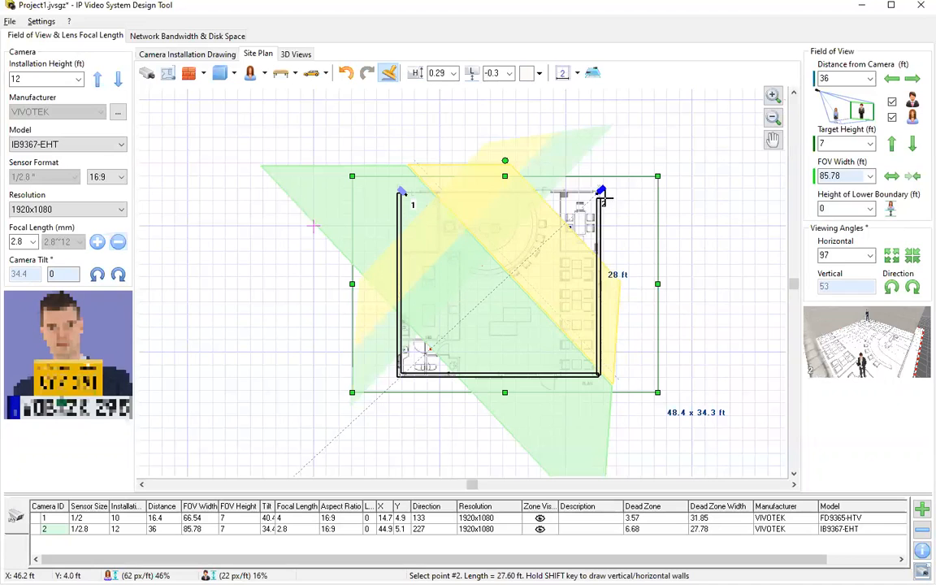
click(601, 190)
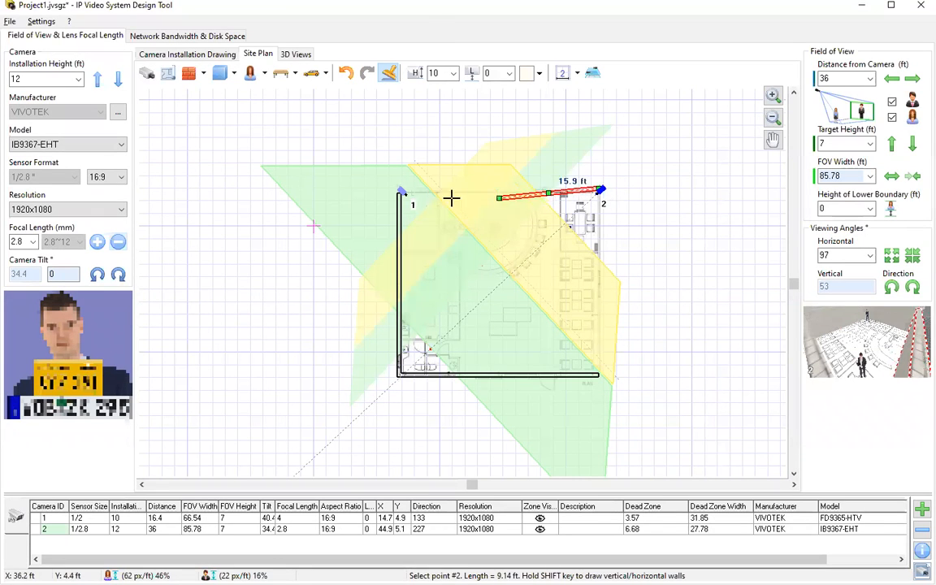
click(398, 191)
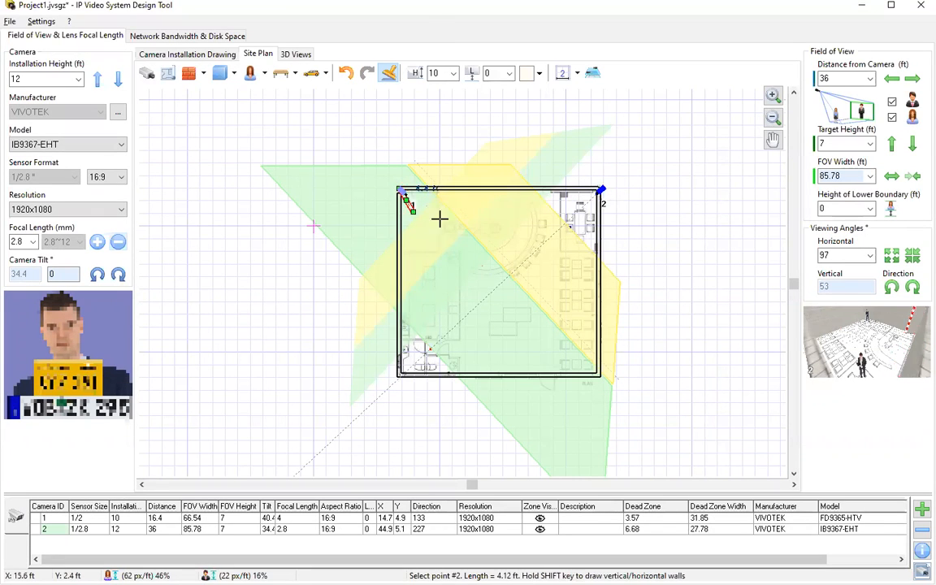
Lock the floor plan background image in place.
right_click(492, 291)
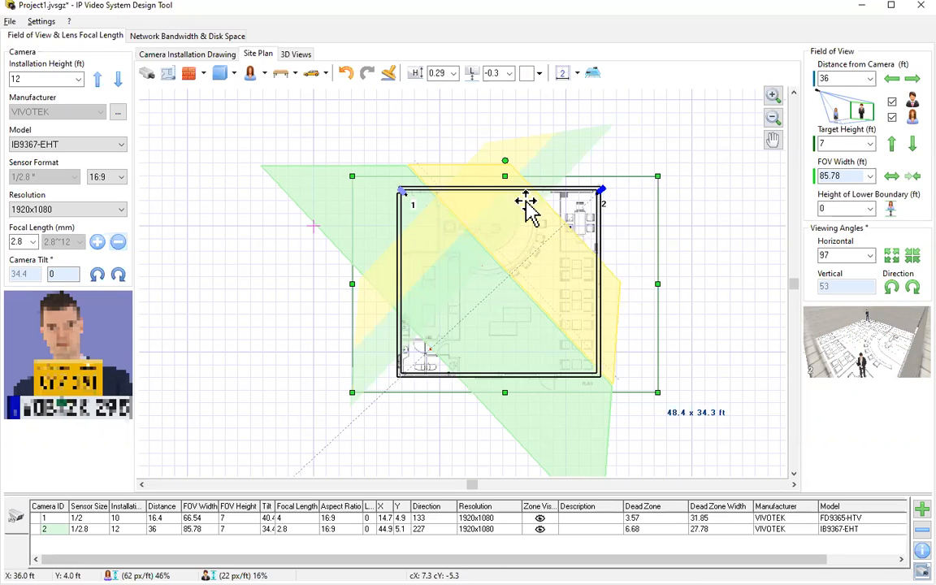
right_click(616, 259)
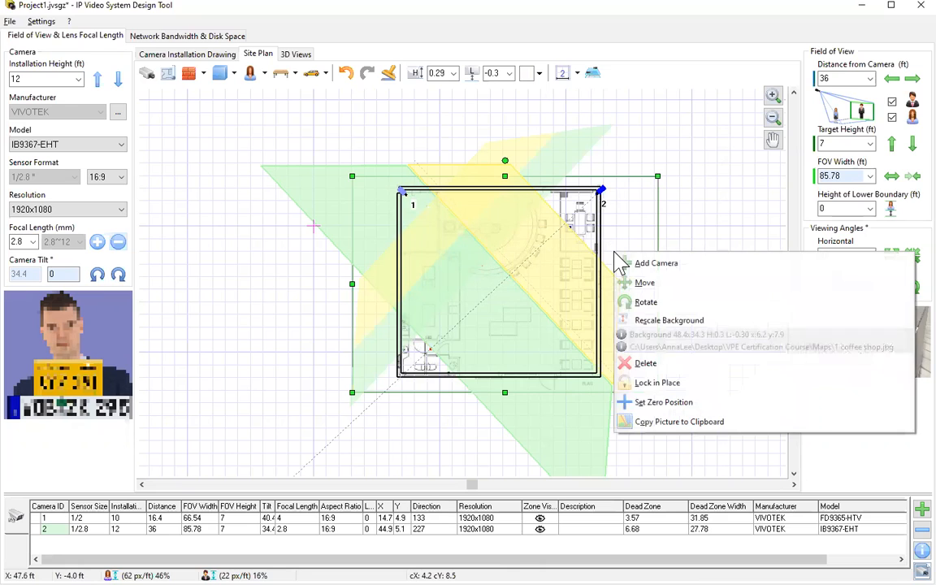
click(655, 384)
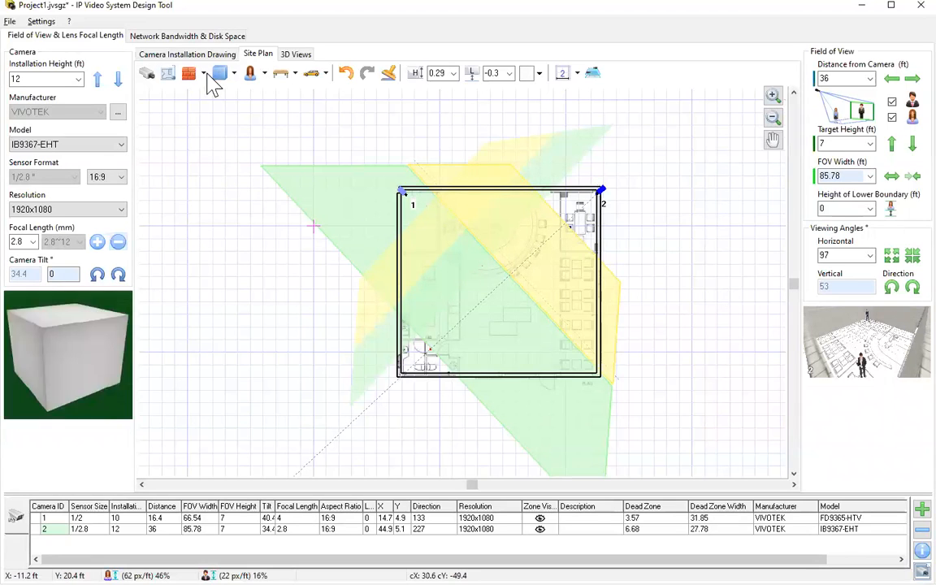
Place three Table 04 round tables in a column along the right wall.
click(296, 74)
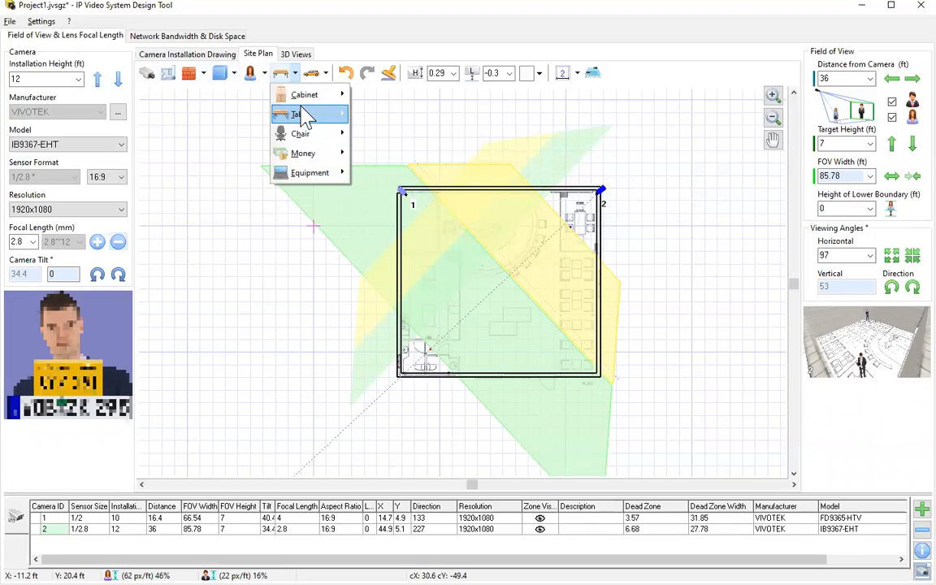
mouse_move(307, 98)
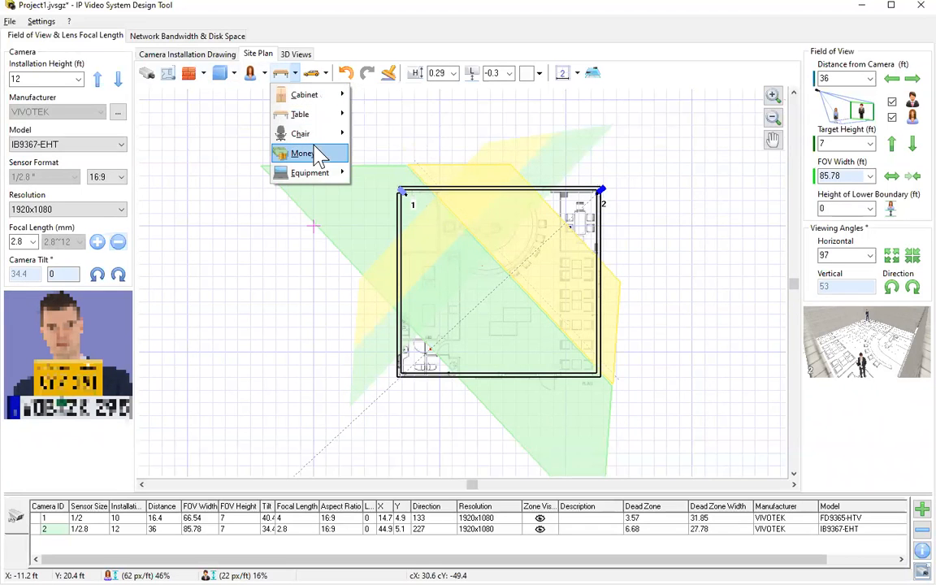
mouse_move(319, 138)
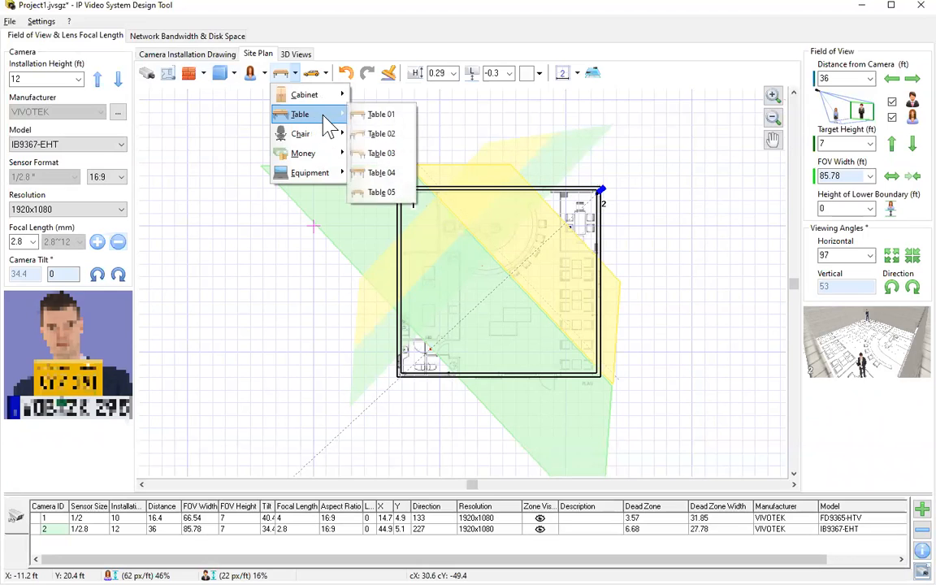
click(372, 173)
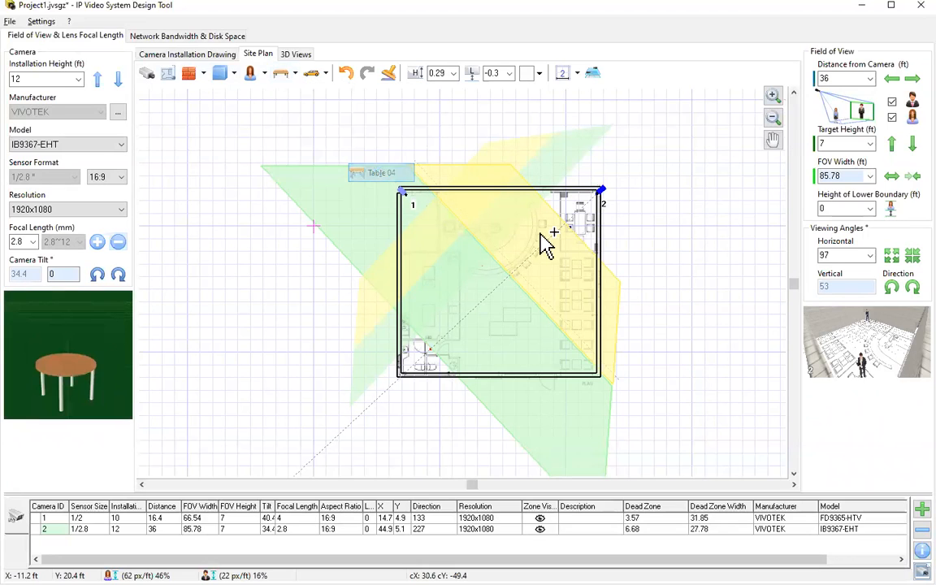
click(576, 276)
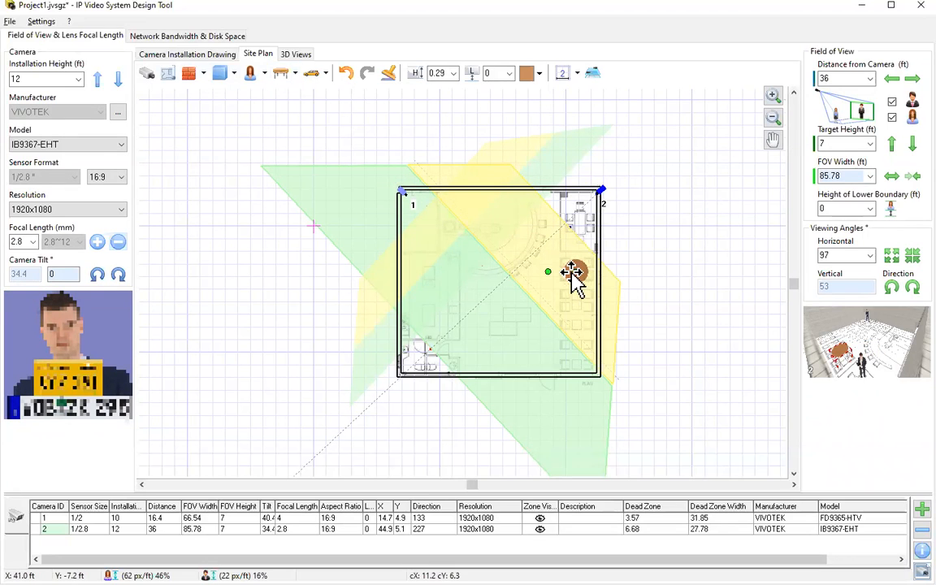
click(575, 271)
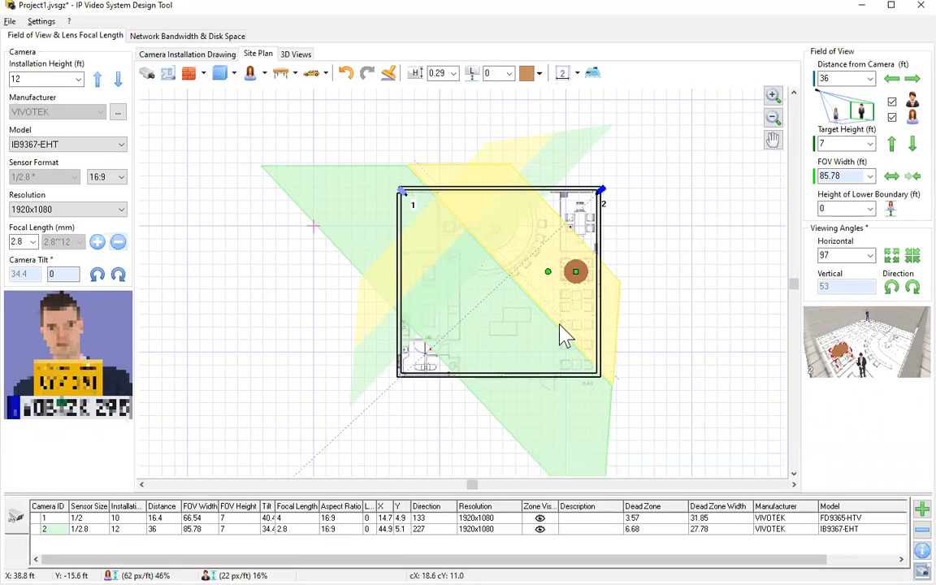
click(575, 303)
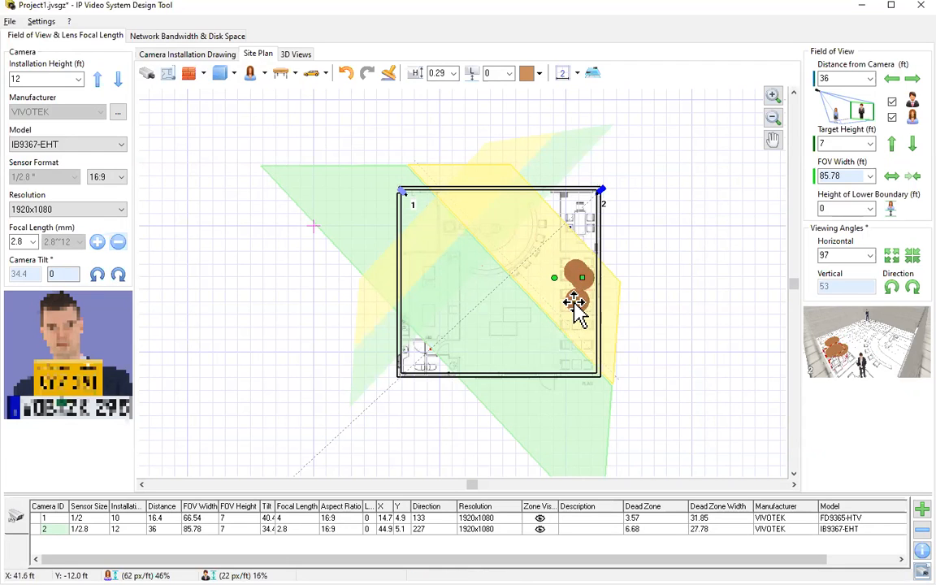
click(572, 323)
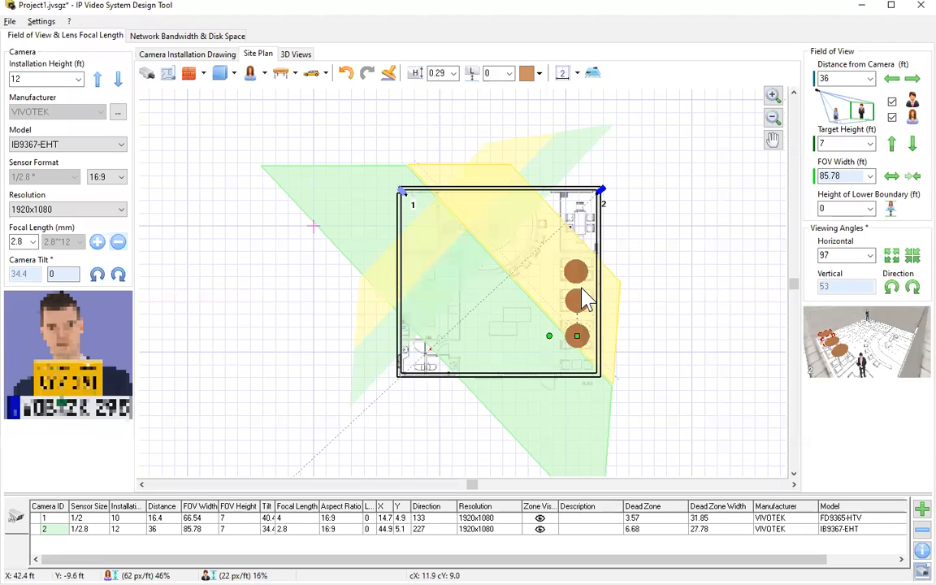
Place a black Chair 01 beside the top table and rotate it to face the table.
click(296, 75)
mouse_move(302, 133)
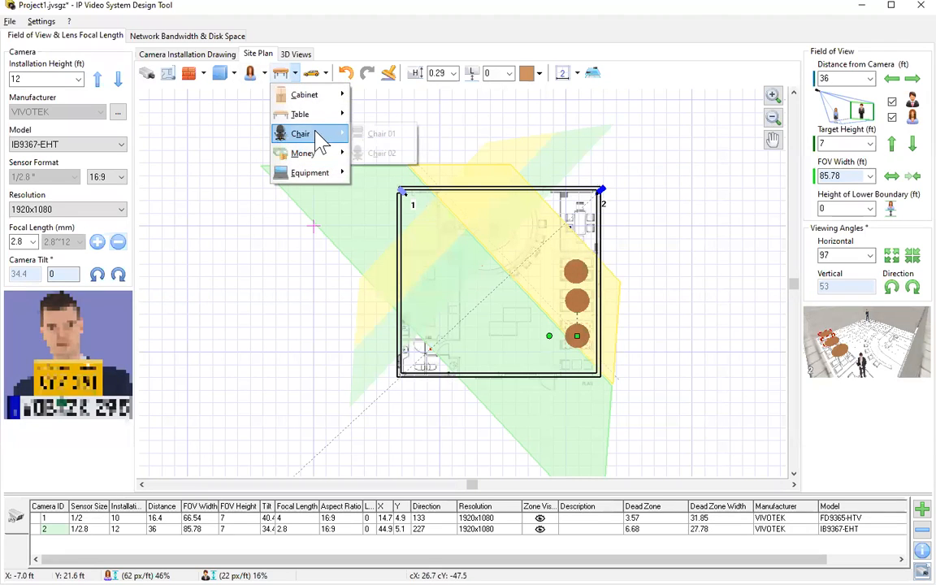
click(383, 137)
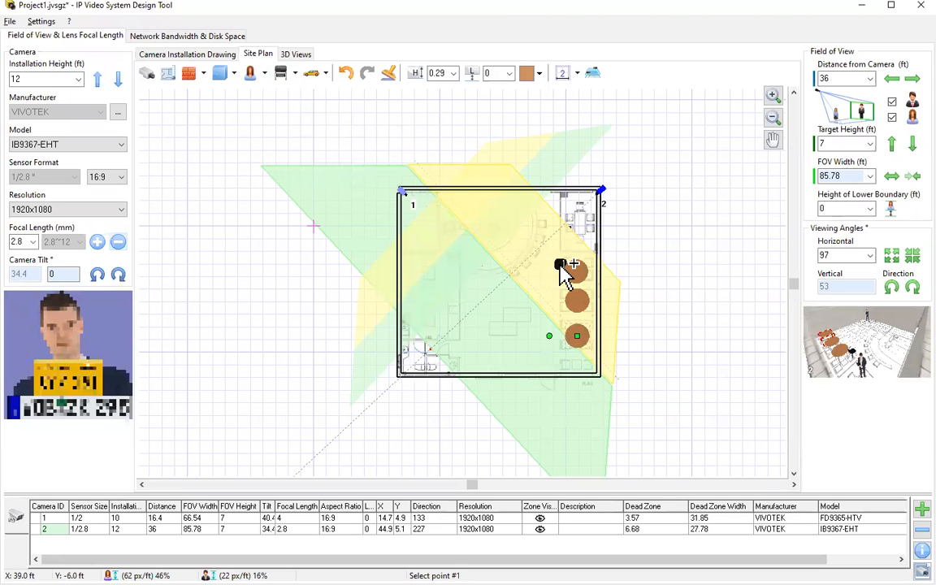
click(593, 269)
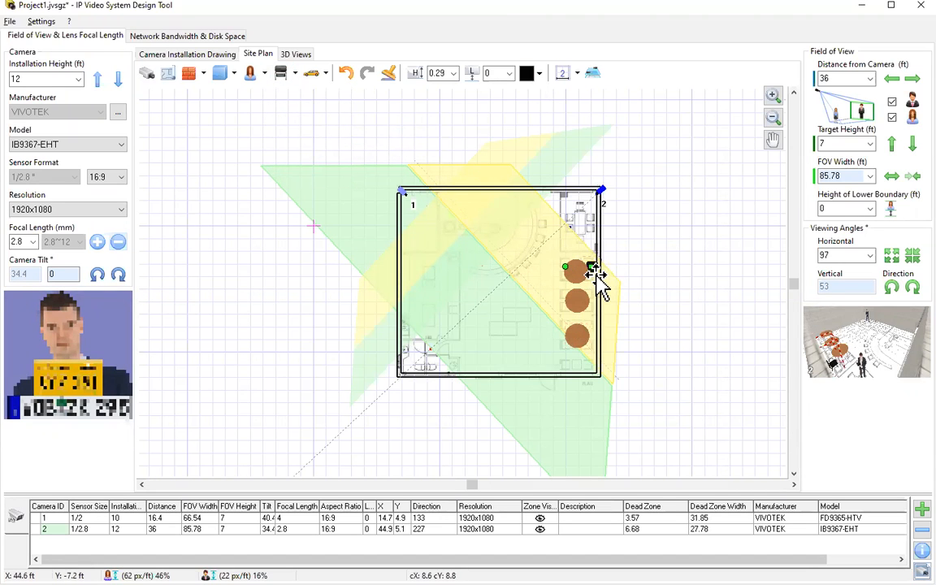
scroll(594, 280, up, 3)
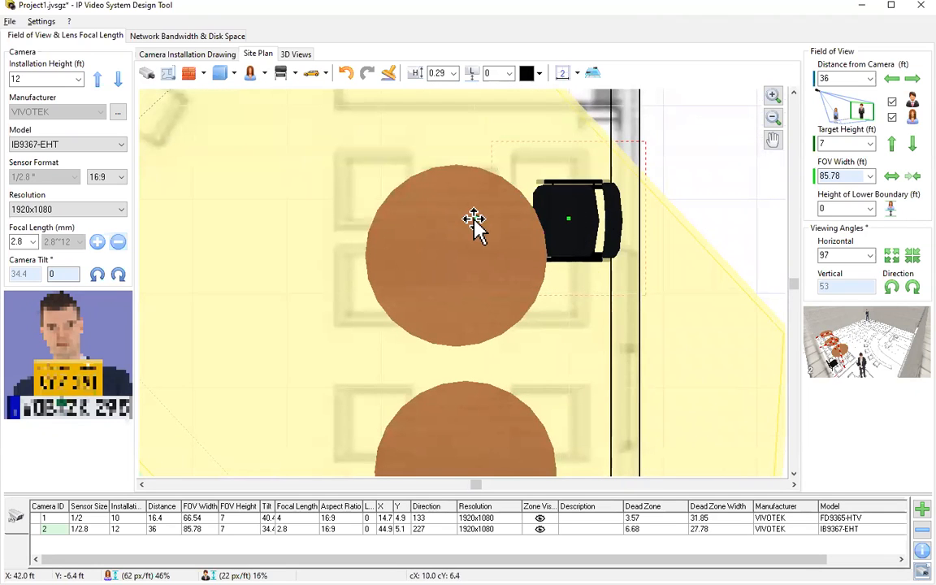
drag(474, 216, 414, 217)
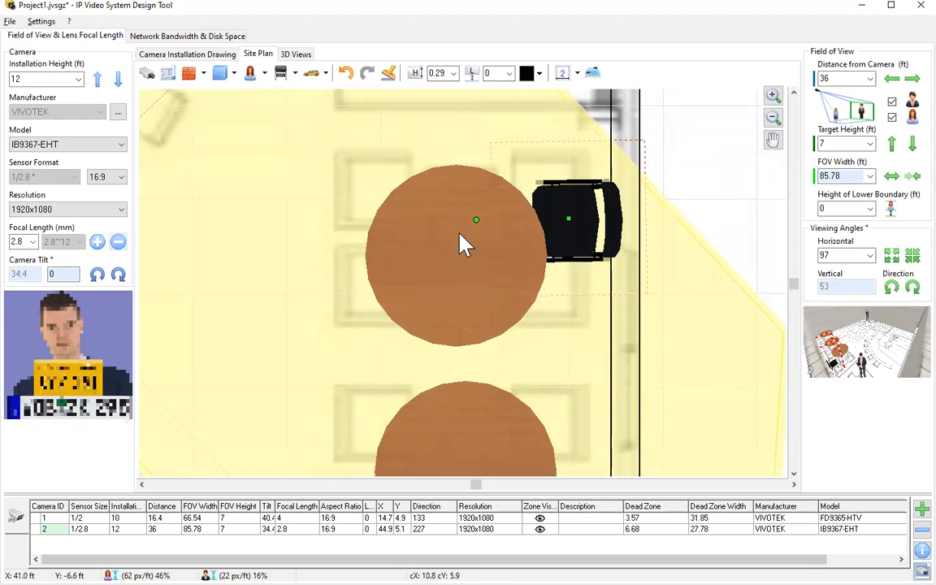
Seat a Sitting Man figure on the chair at the top table.
click(264, 74)
click(280, 210)
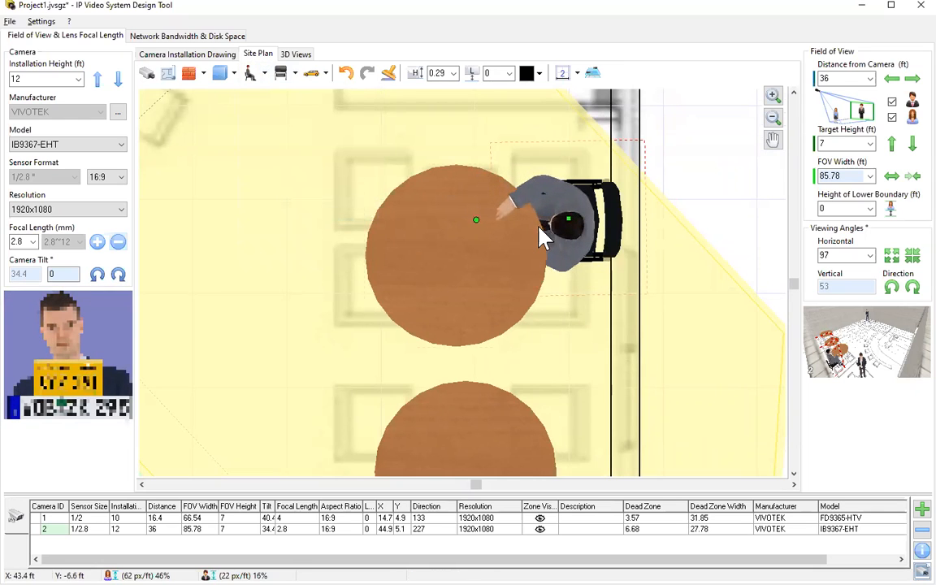
click(540, 236)
click(455, 259)
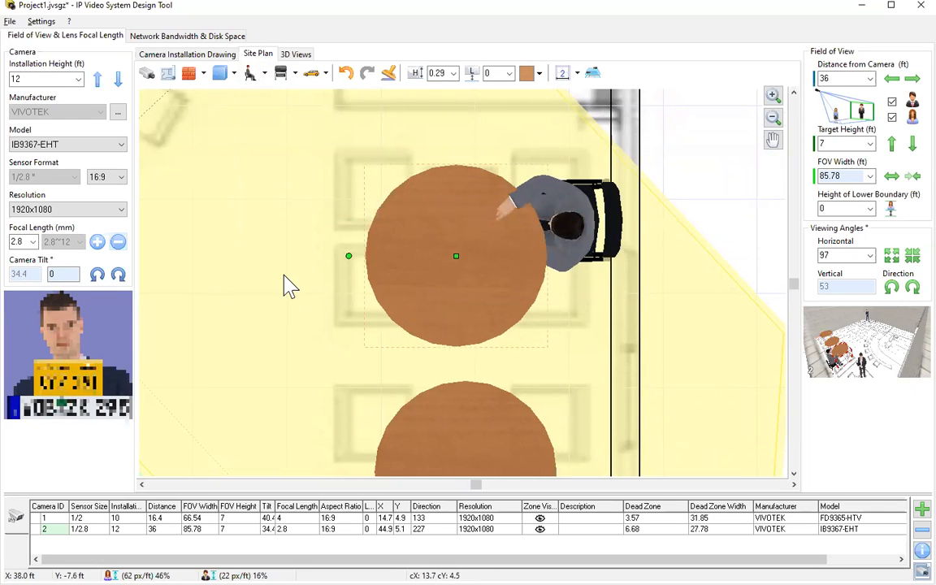
Zoom out and pan the plan to show the whole room.
scroll(285, 284, down, 3)
click(773, 140)
drag(253, 285, 468, 284)
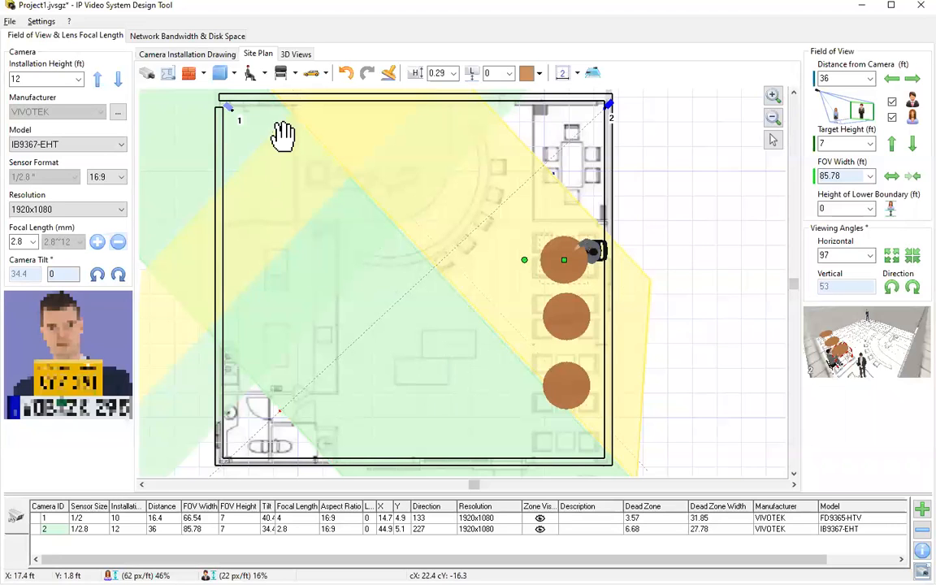
click(772, 140)
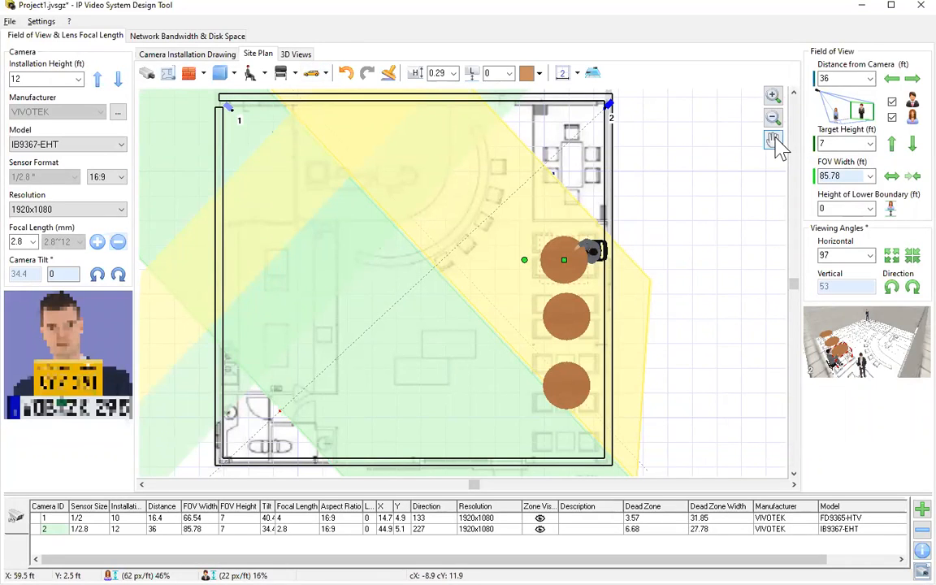
Browse the vehicles and trees list without adding anything, then show the shop in 3D.
click(326, 75)
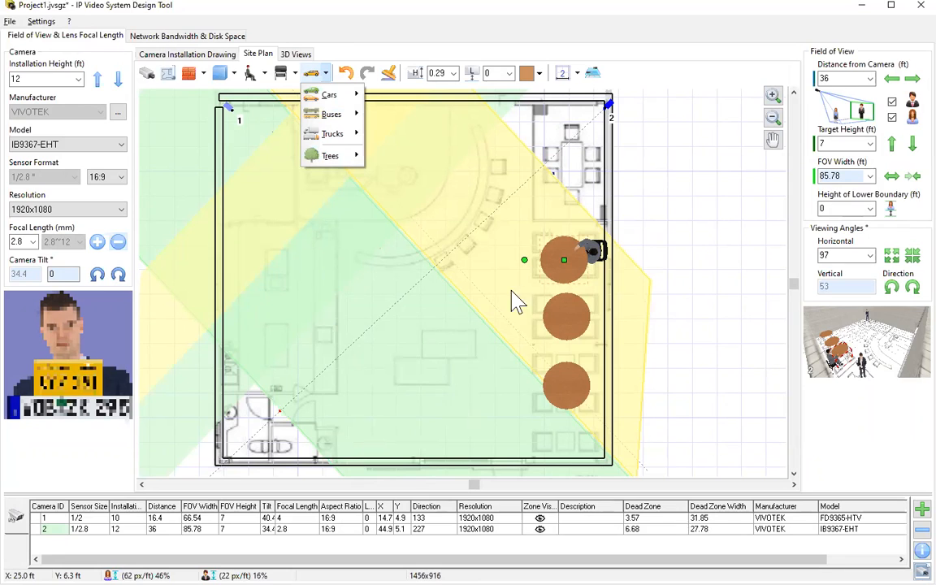
click(610, 109)
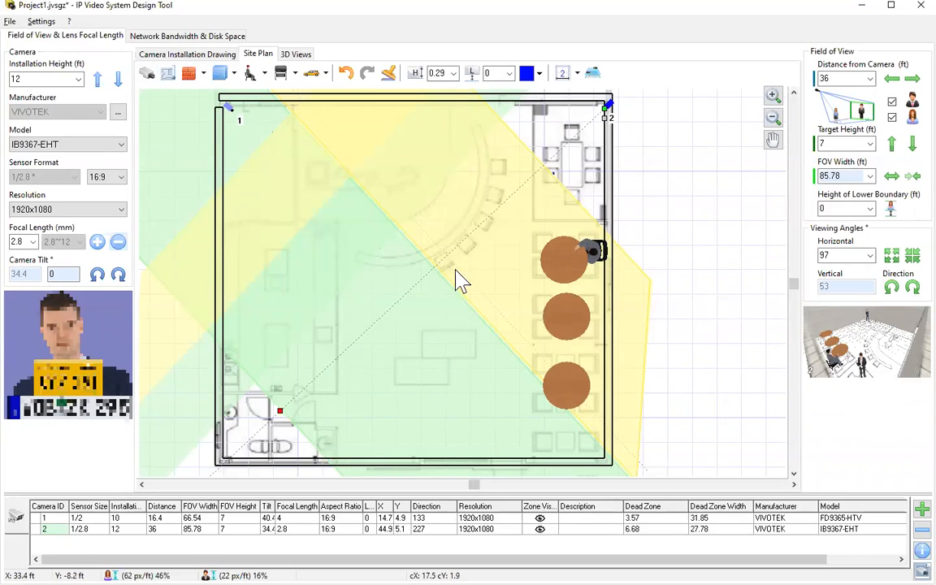
click(296, 54)
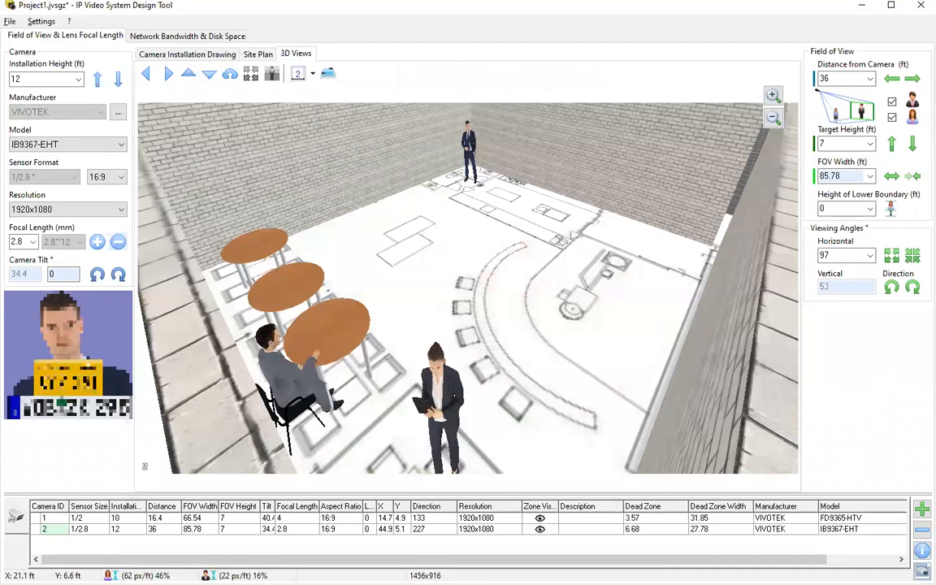
Select camera 1 and show its bandwidth and disk space: 1920x1080, 20.73 Mbit/s, 6715.1 GB.
click(56, 517)
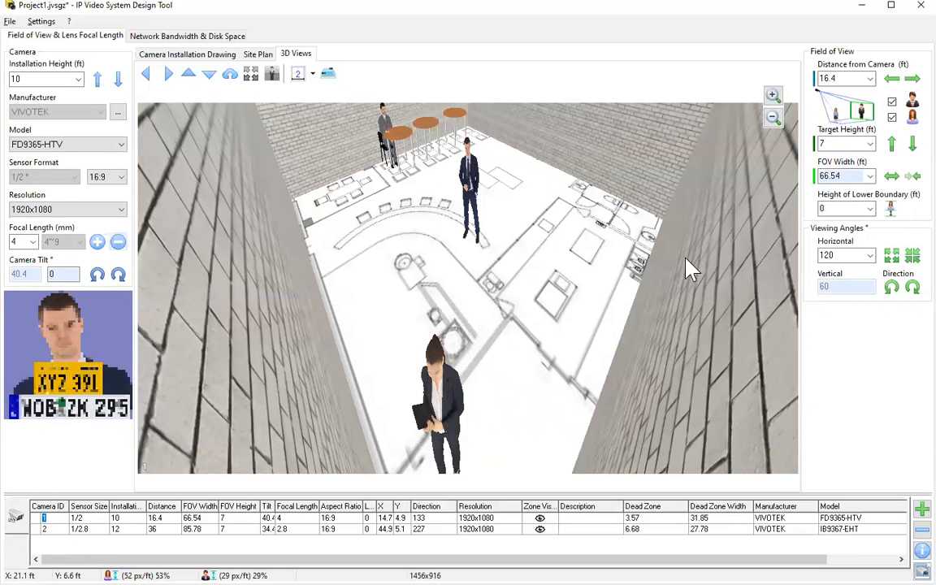
click(180, 37)
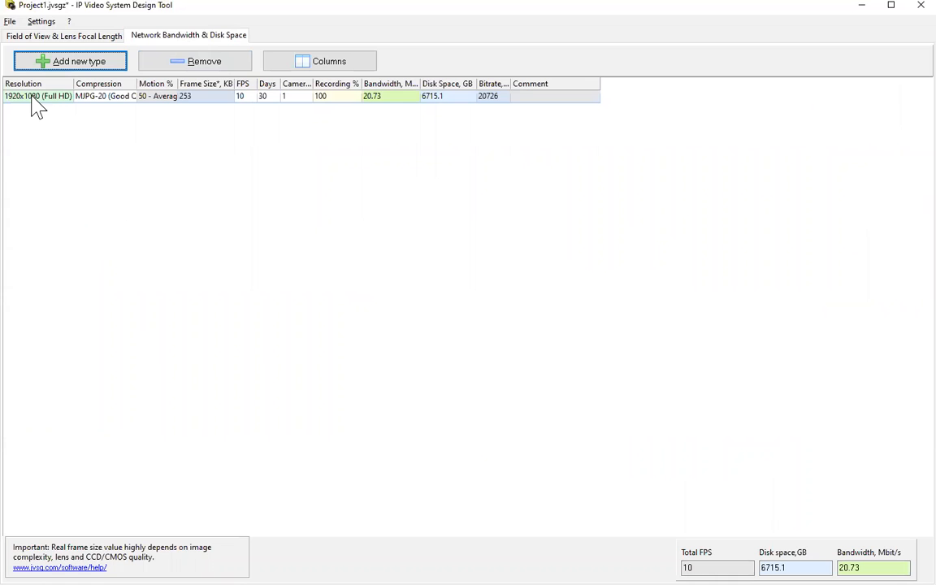
Set the 1920x1080 entry's compression to H.265-10 (High Quality).
click(118, 97)
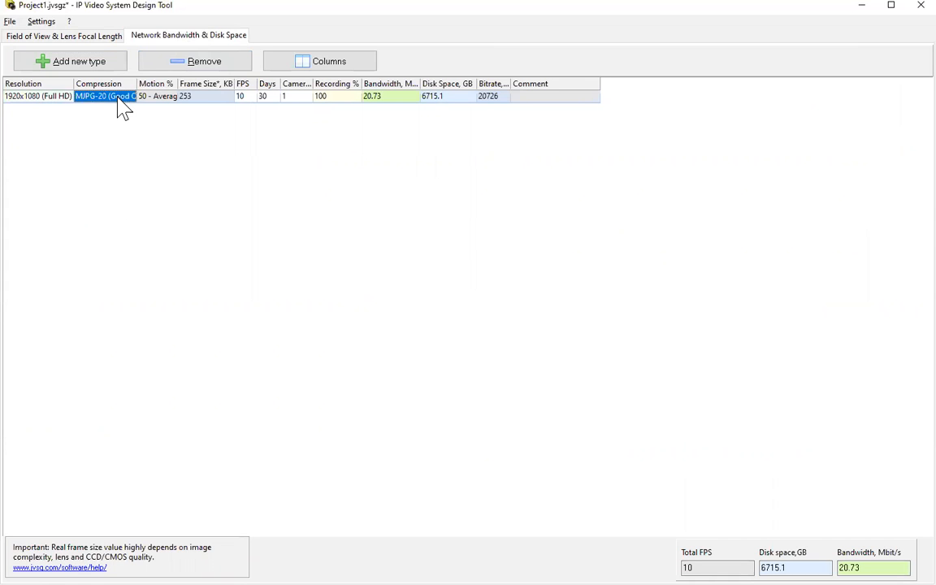
click(132, 97)
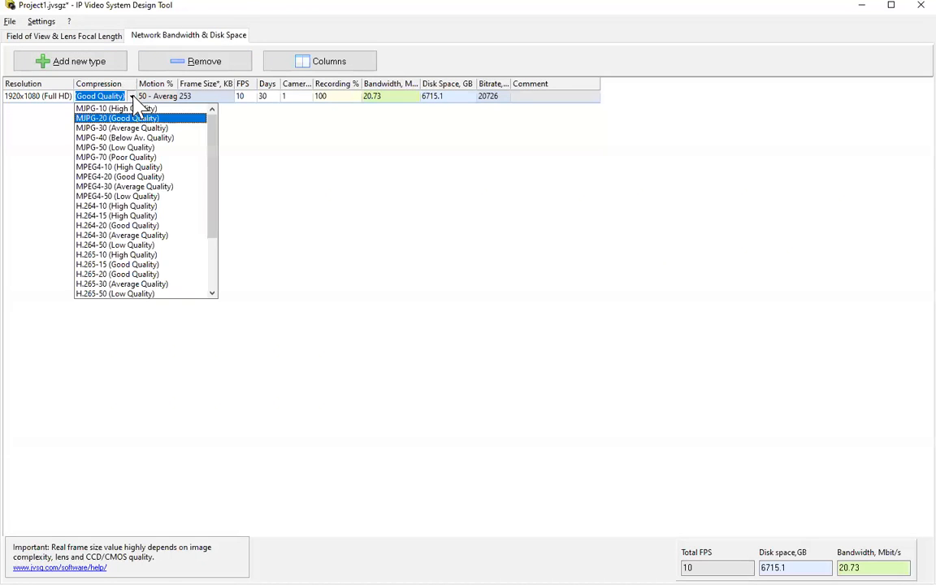
scroll(183, 242, down, 1)
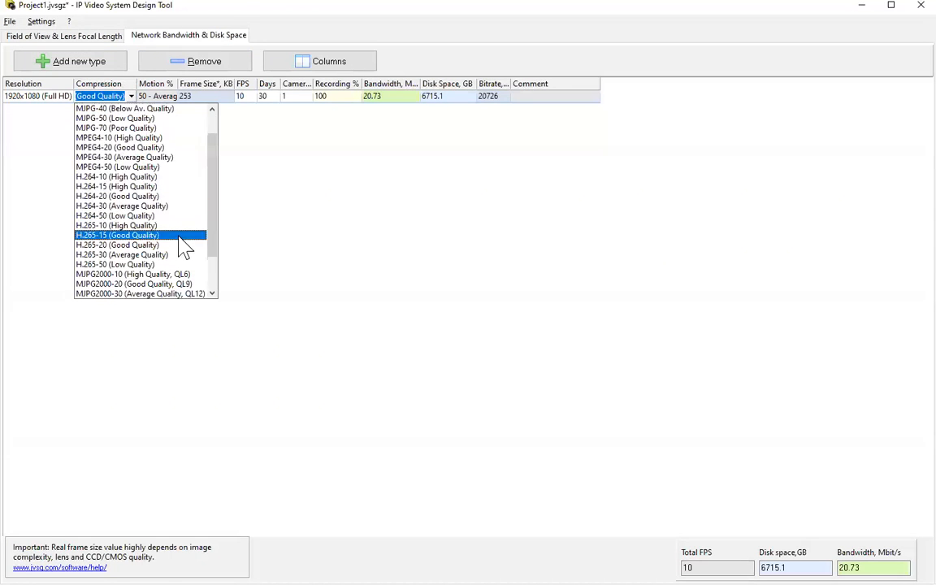
click(119, 226)
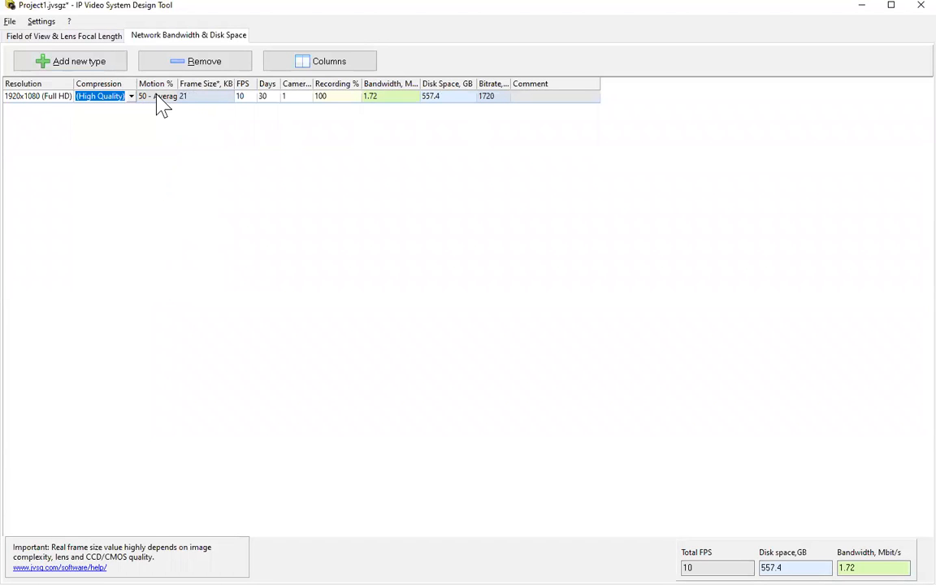
Set the entry to 30 FPS and 3 cameras, then add a new camera type row.
click(246, 97)
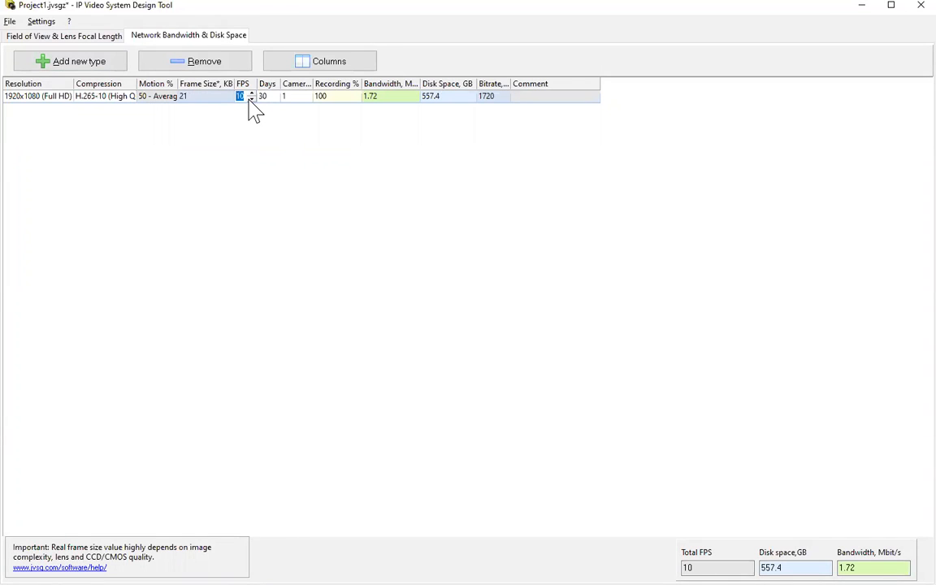
text(40)
key(BackSpace)
key(BackSpace)
text(30)
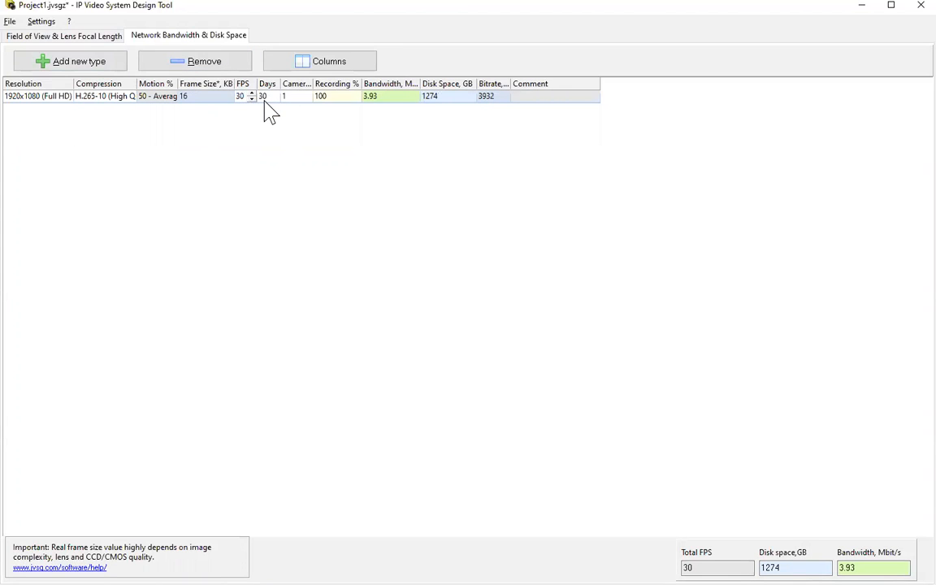
click(297, 96)
text(3)
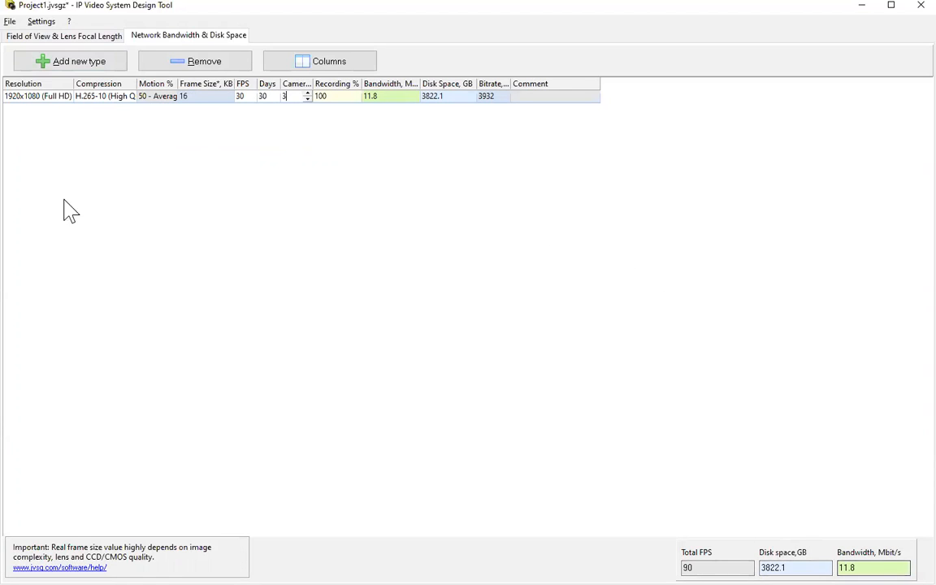
click(85, 67)
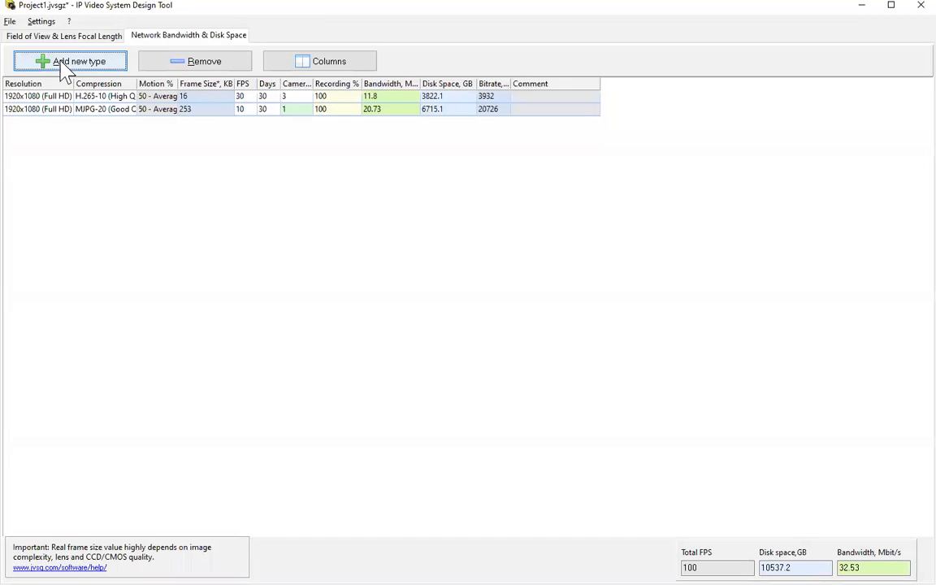
Give row 2 resolution 2560x1920 (5 MP) and H.265-10 (High Quality) compression.
click(59, 110)
click(59, 111)
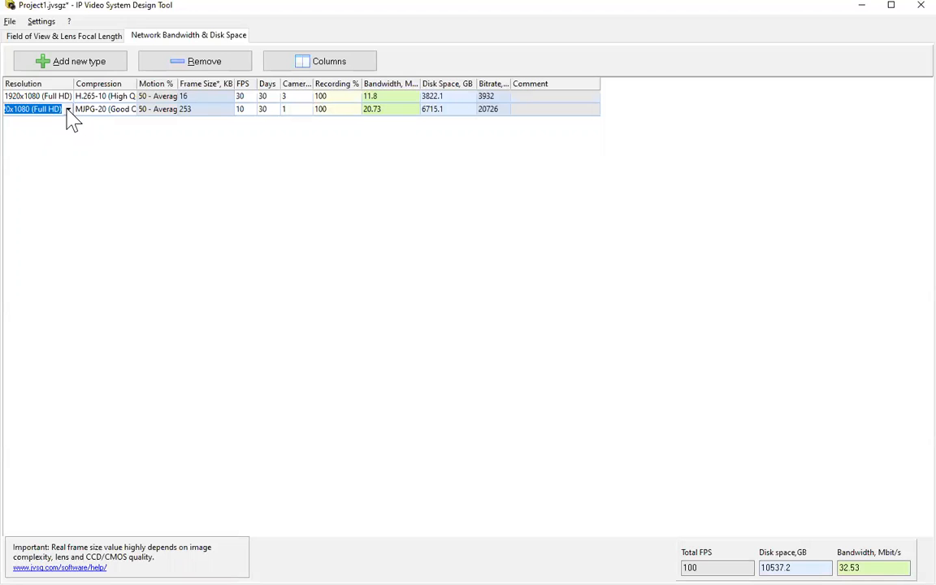
click(69, 110)
drag(91, 156, 101, 209)
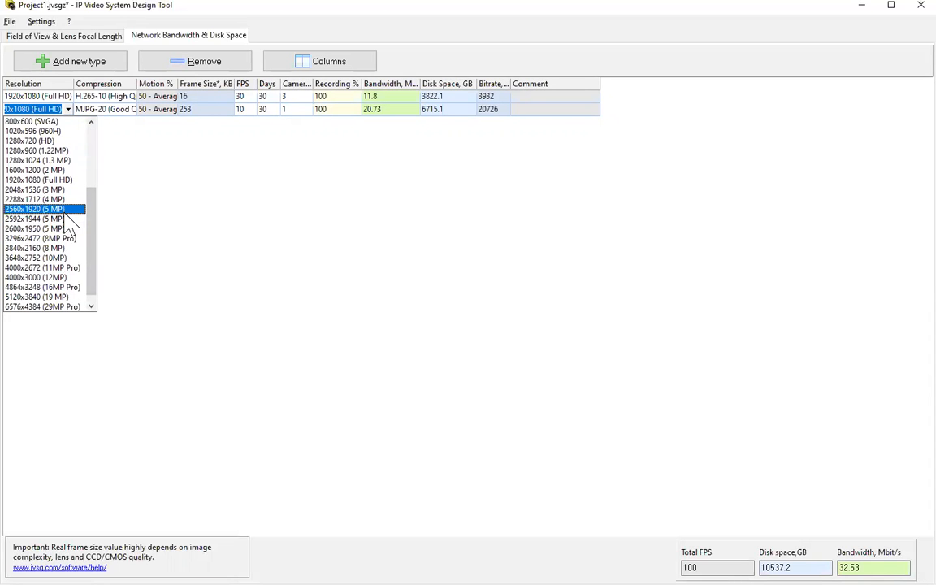
click(67, 210)
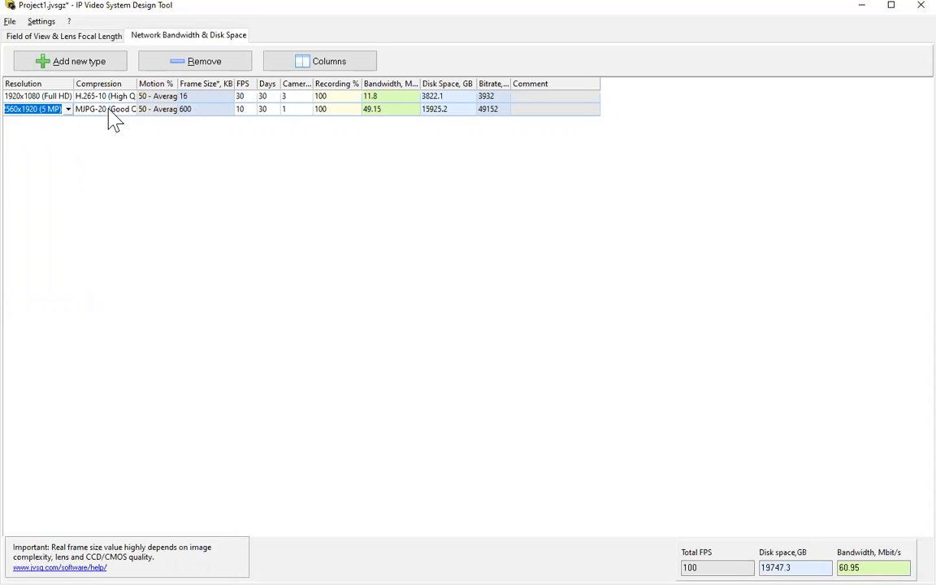
click(110, 109)
click(131, 109)
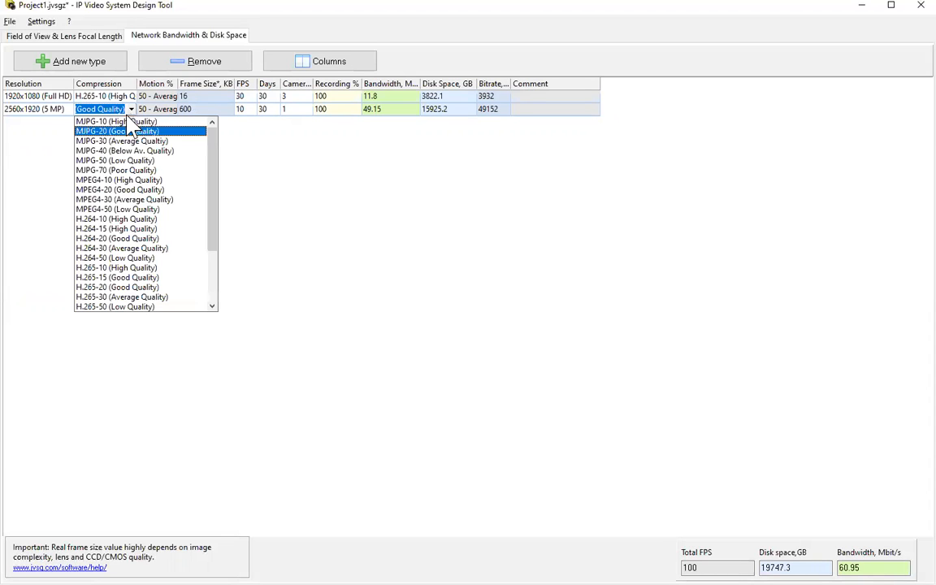
click(143, 268)
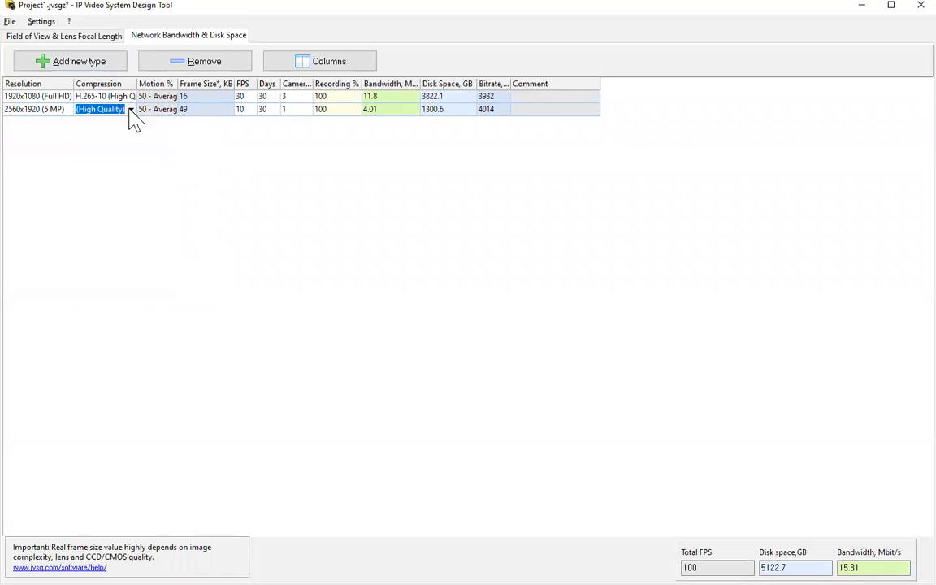
Set row 2 to 30 FPS and 5 cameras, bringing totals to 58.49 Mbit/s.
click(244, 111)
text(30)
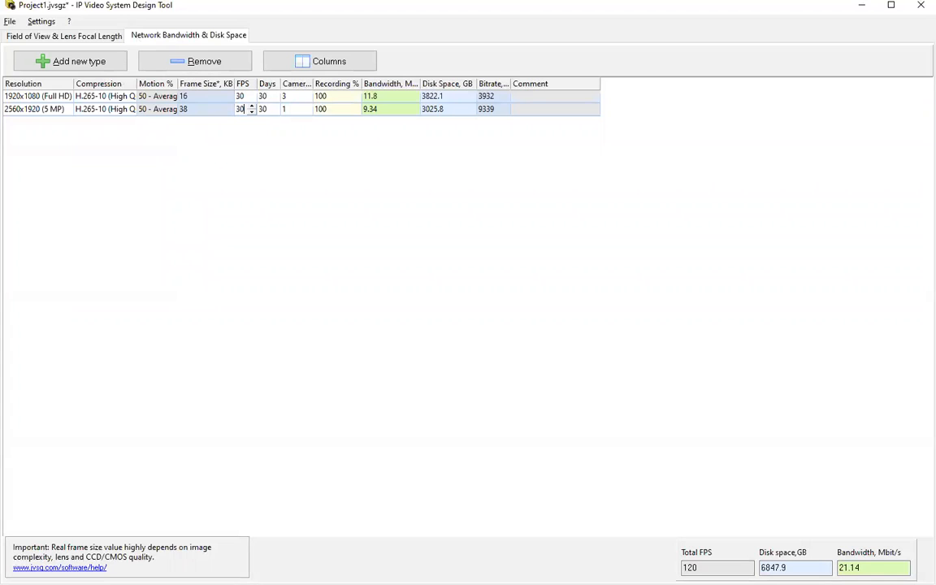
click(294, 108)
text(5)
key(Return)
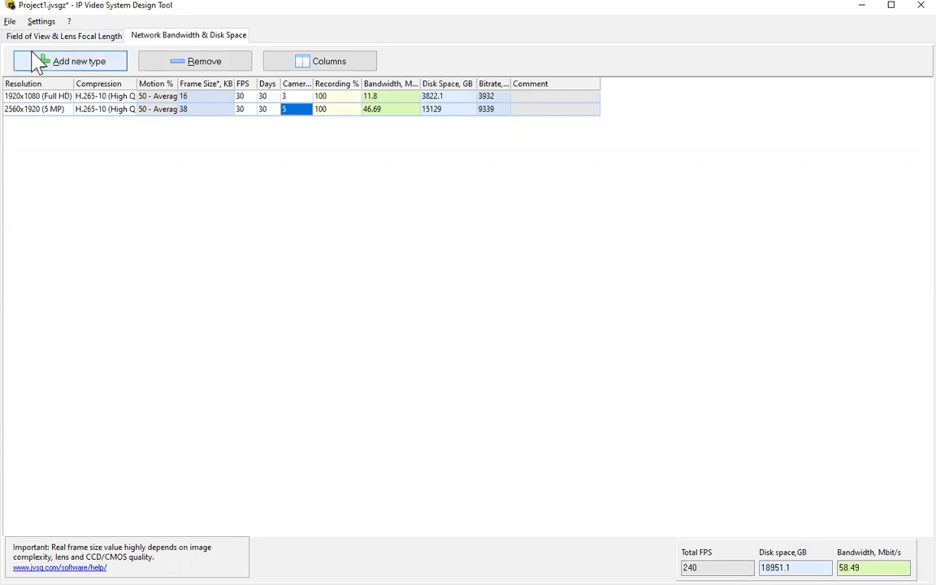
click(9, 22)
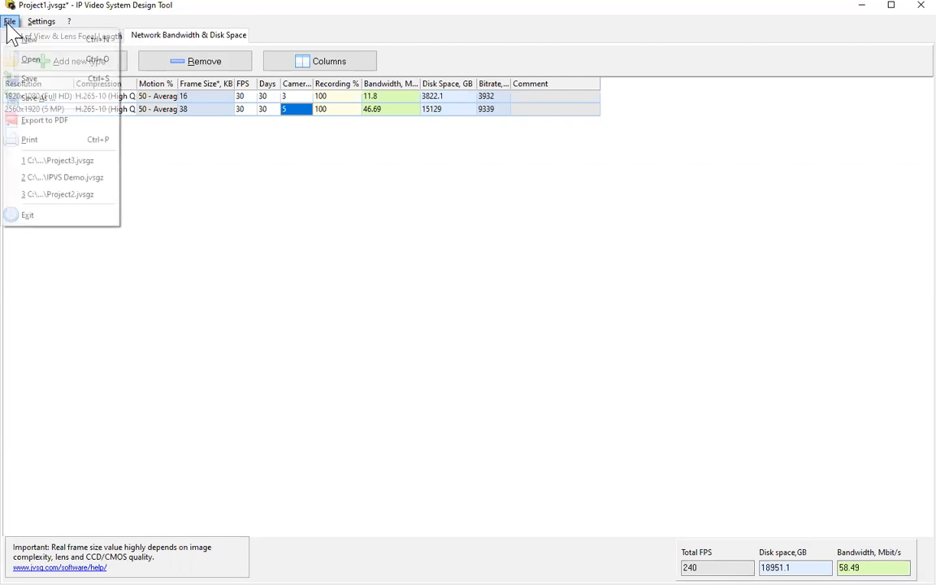
Open Project3.jvsgz from the Maps folder without saving Project1's changes.
click(31, 60)
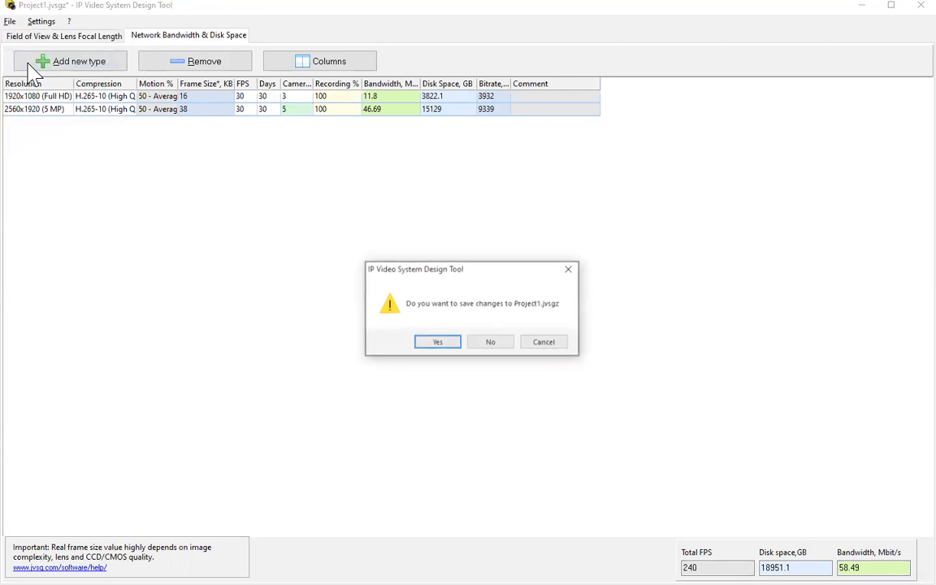
click(490, 351)
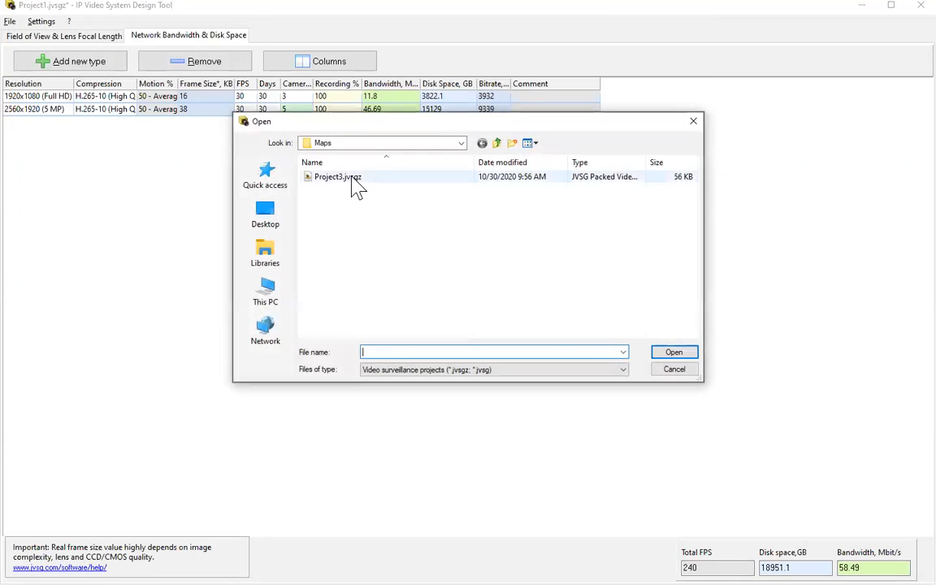
double_click(355, 186)
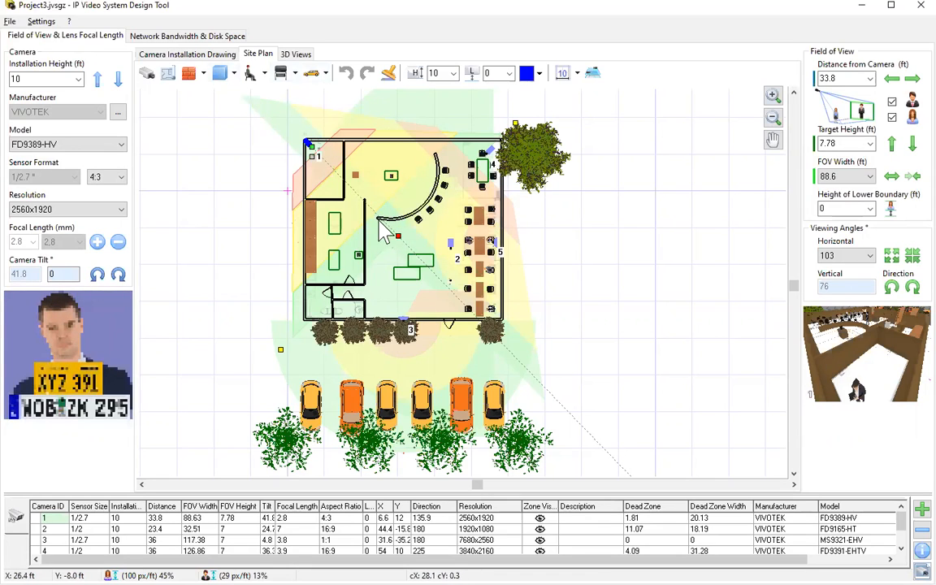
Select the curved wall on Project3's site plan and view the building in 3D.
click(439, 169)
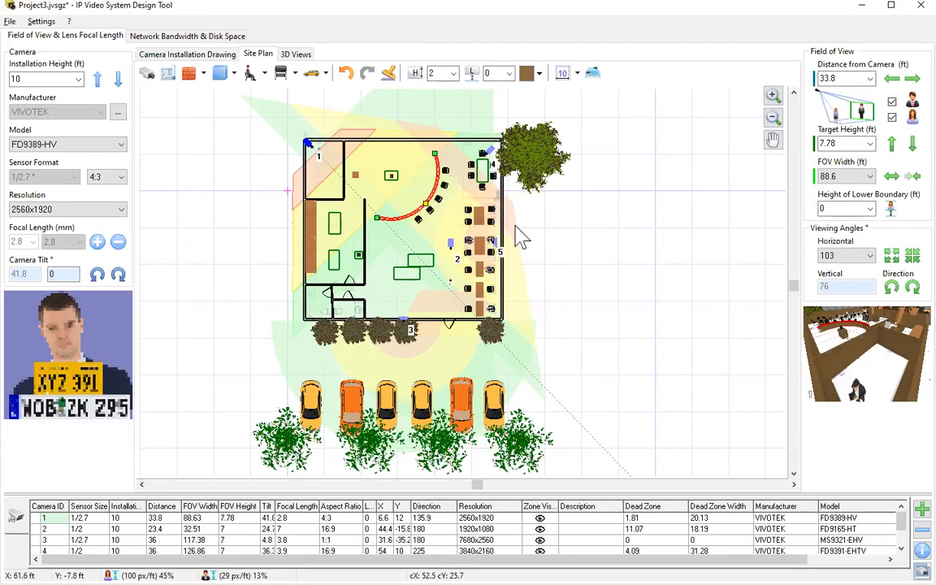
click(295, 54)
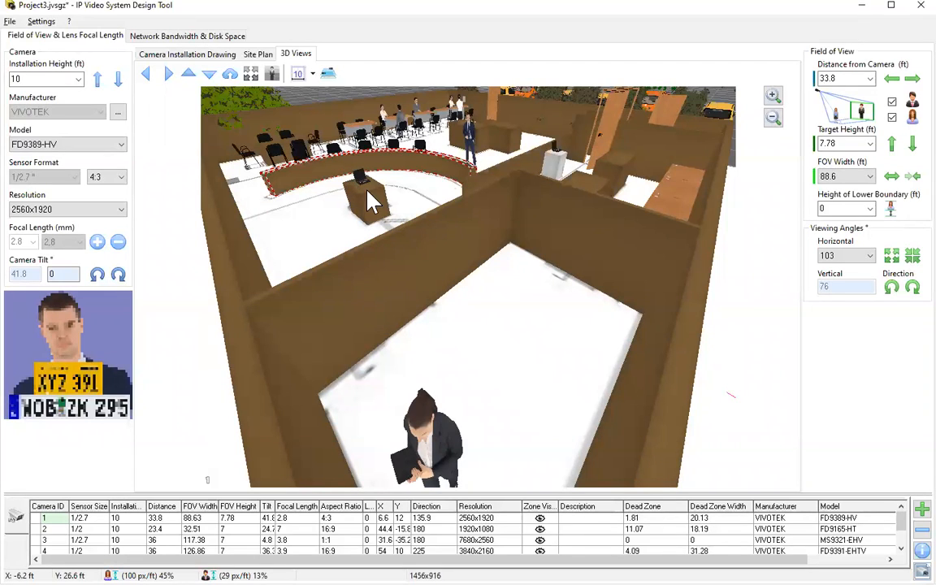
Preview cameras 2 and 3, then view the scene from camera 4, the FD9391-EHTV.
click(61, 529)
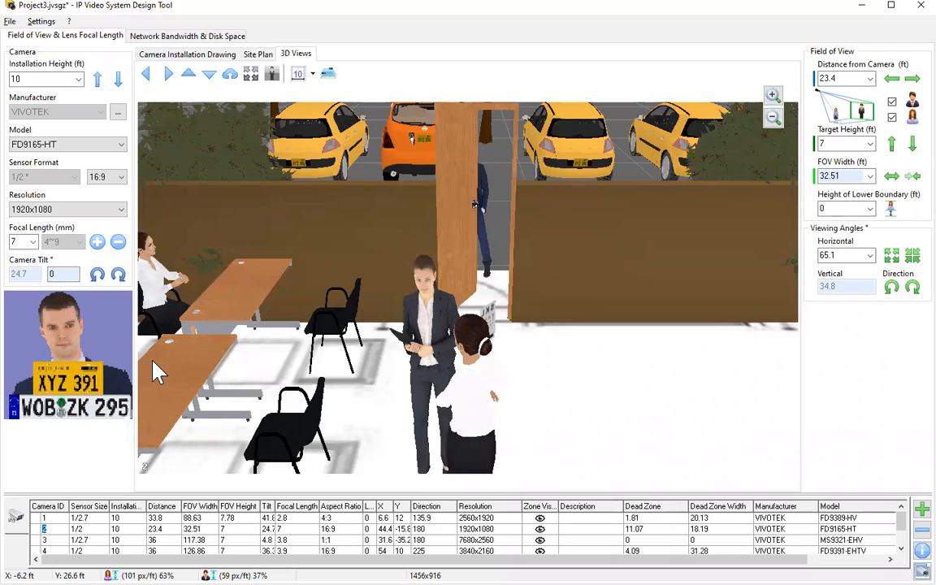
click(43, 539)
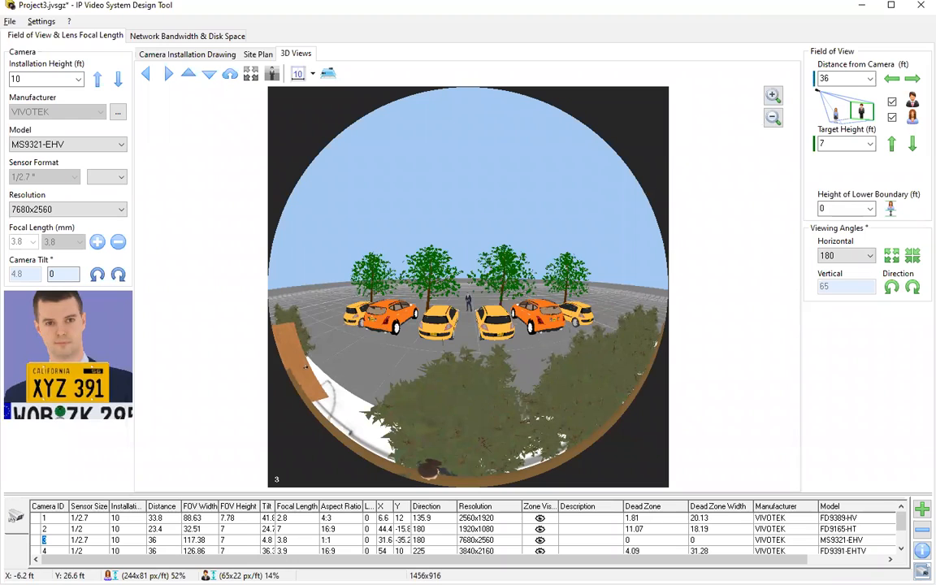
key(Down)
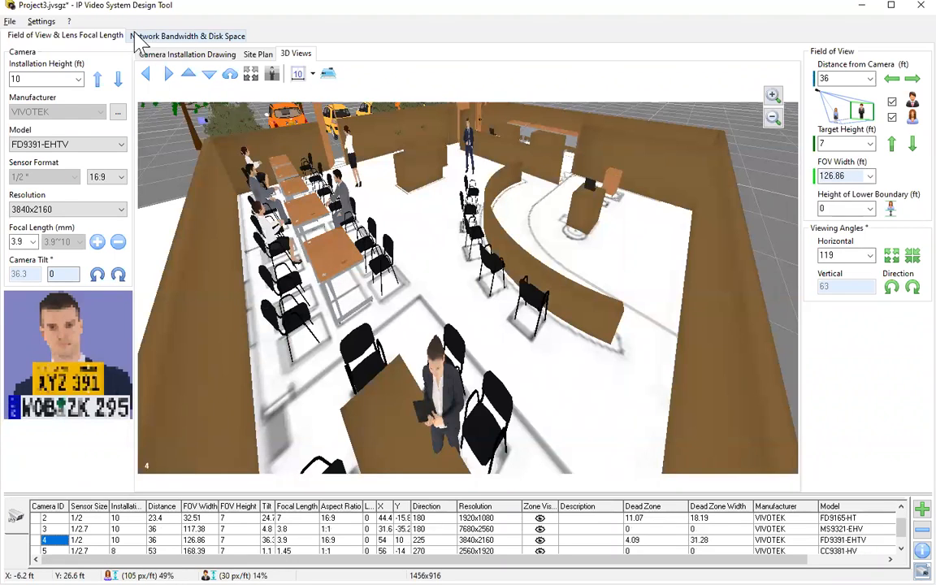
Export to PDF after reviewing A4 portrait format, ABC Coffee Shop title page and description.
click(11, 21)
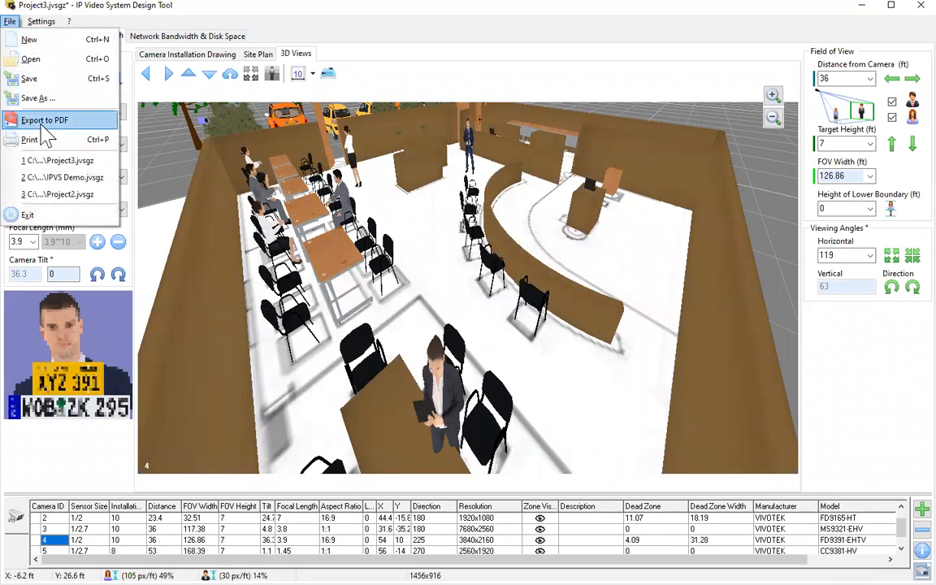
click(45, 122)
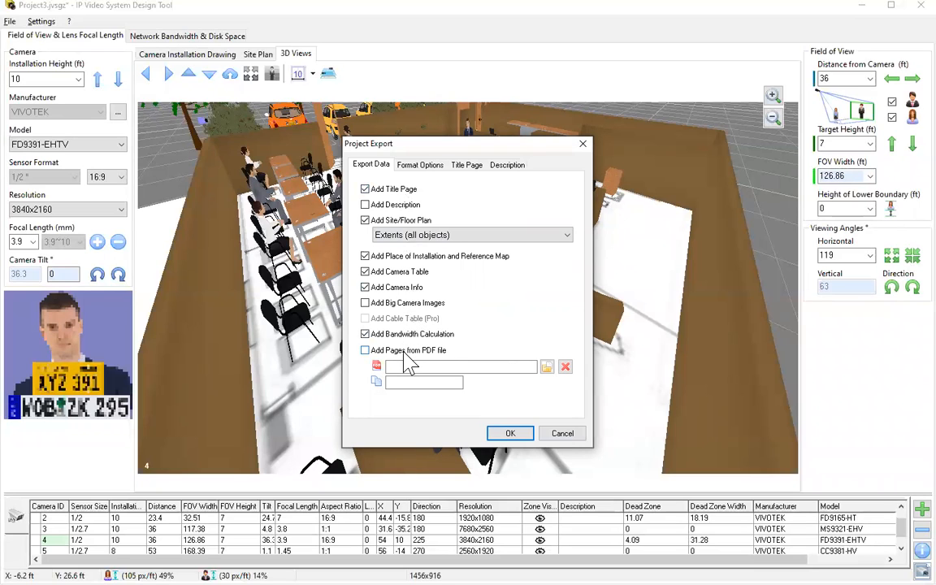
click(416, 165)
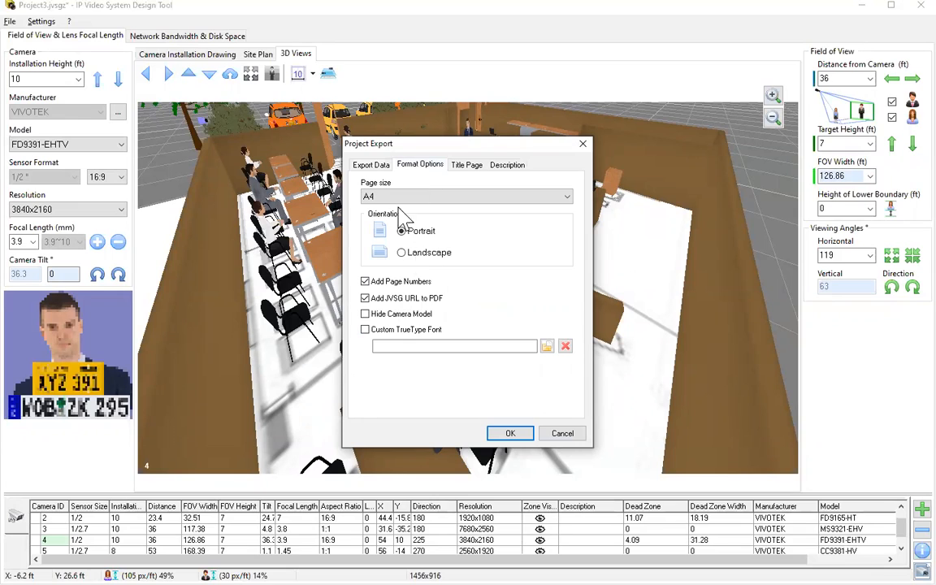
click(470, 166)
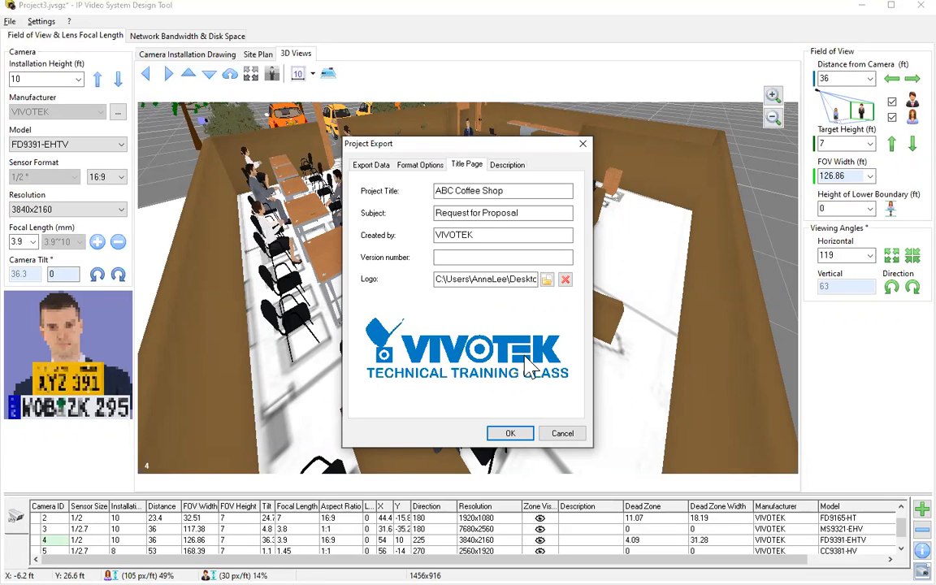
click(510, 166)
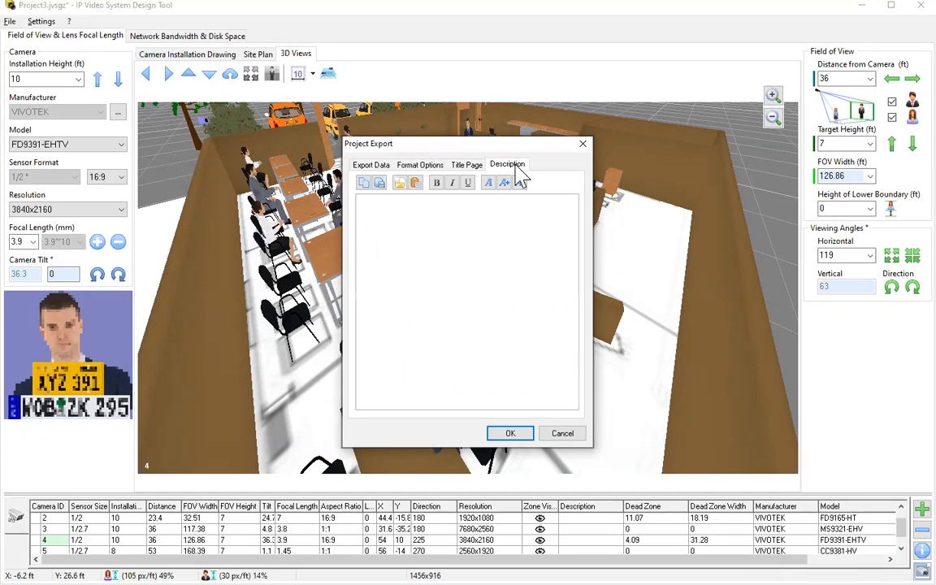
click(510, 433)
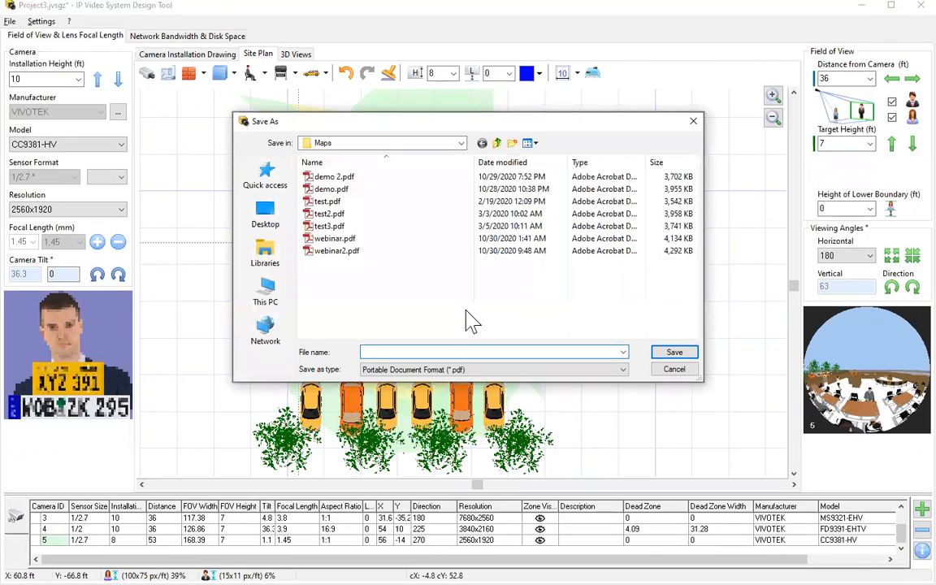
Save the report as test4.pdf in the Maps folder and open it in Acrobat.
text(est)
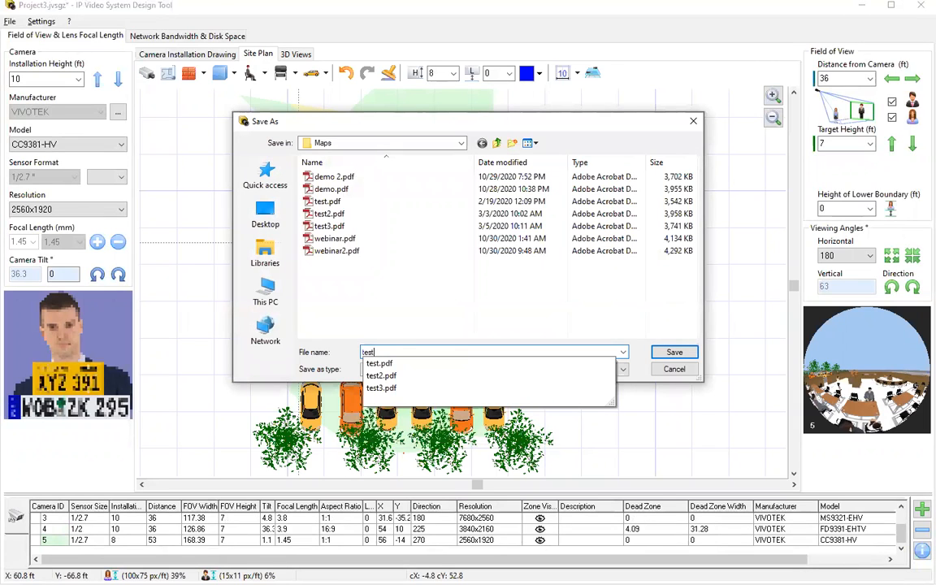
text(4)
key(Return)
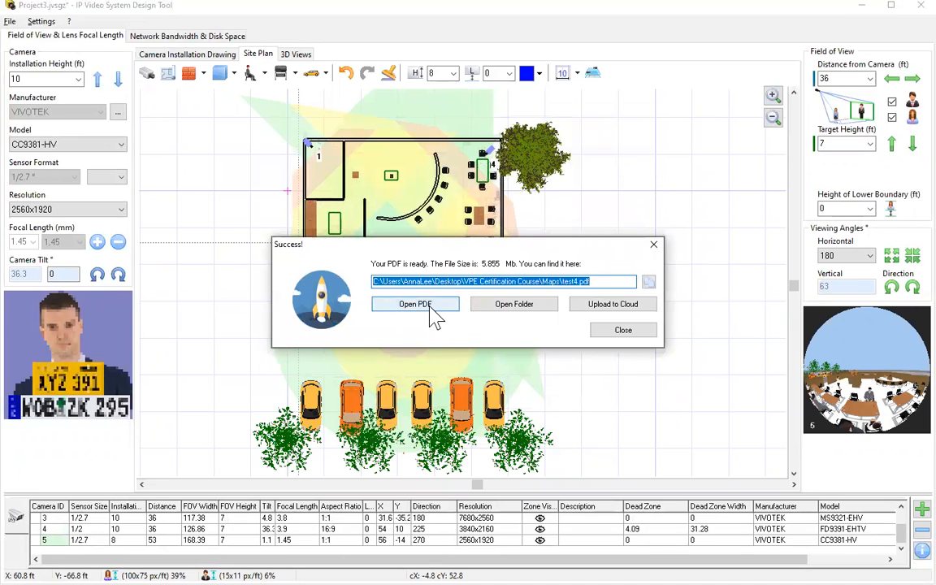
click(431, 314)
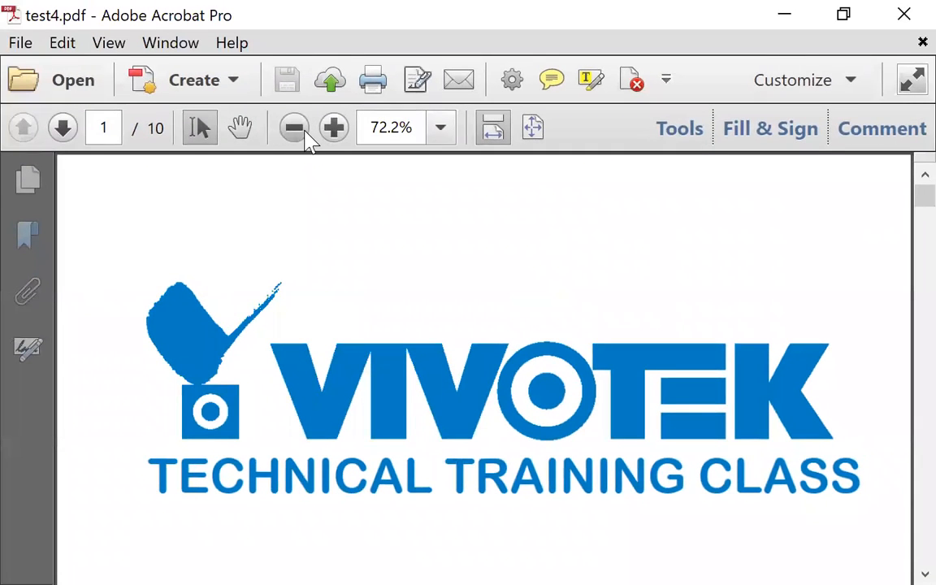
Zoom test4.pdf out to 25.6% and scroll from the title page to page 8's camera summary table.
click(302, 131)
click(302, 131)
click(302, 131)
click(302, 131)
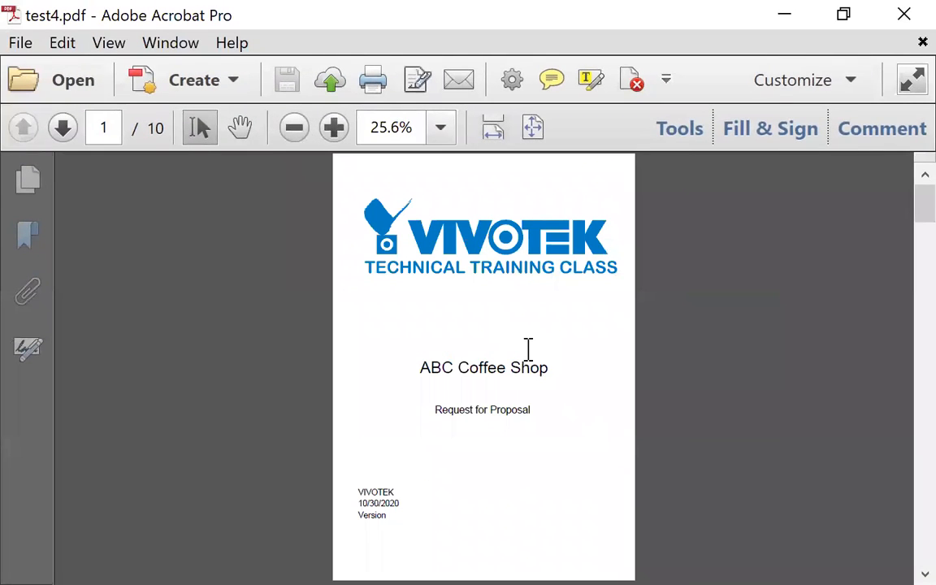
scroll(528, 349, down, 1)
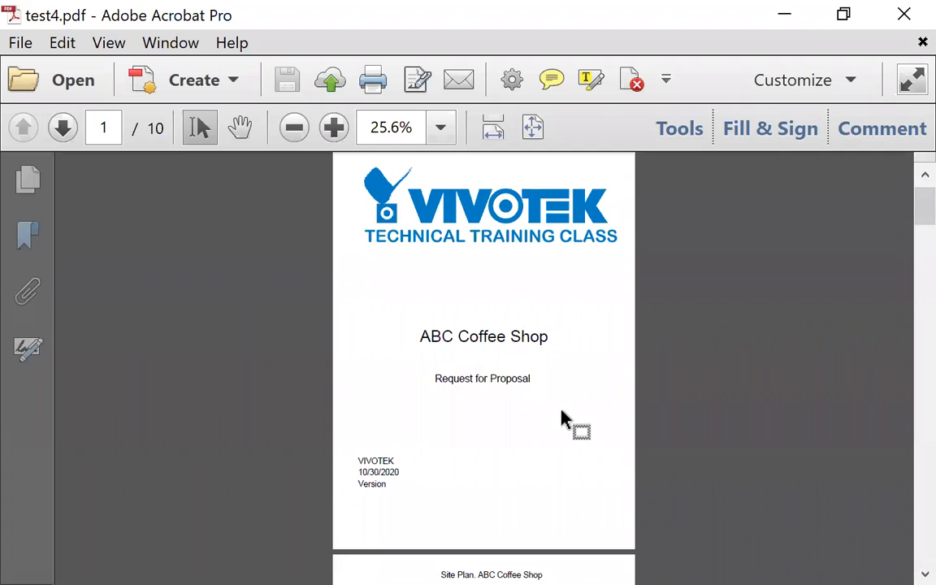
scroll(560, 416, down, 9)
scroll(561, 412, down, 3)
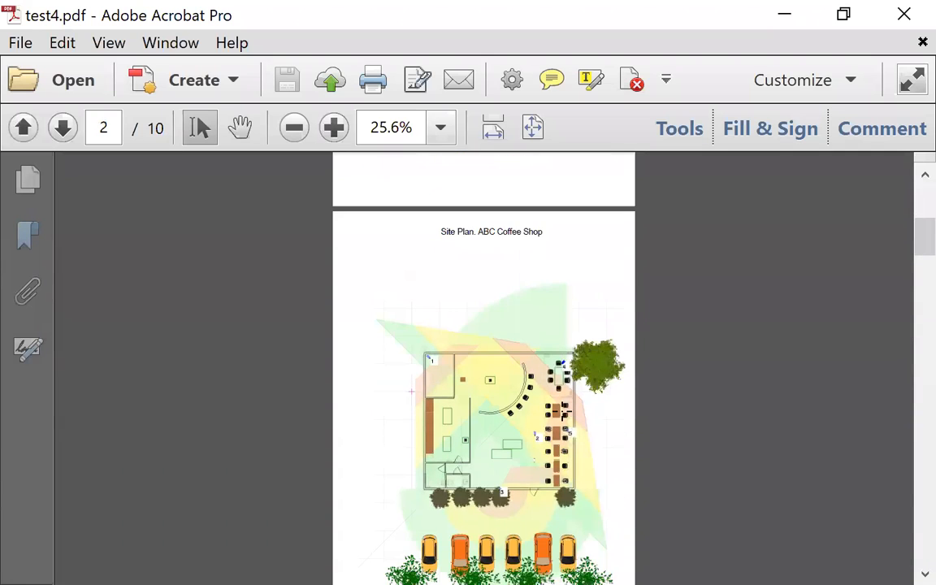
scroll(561, 404, down, 1)
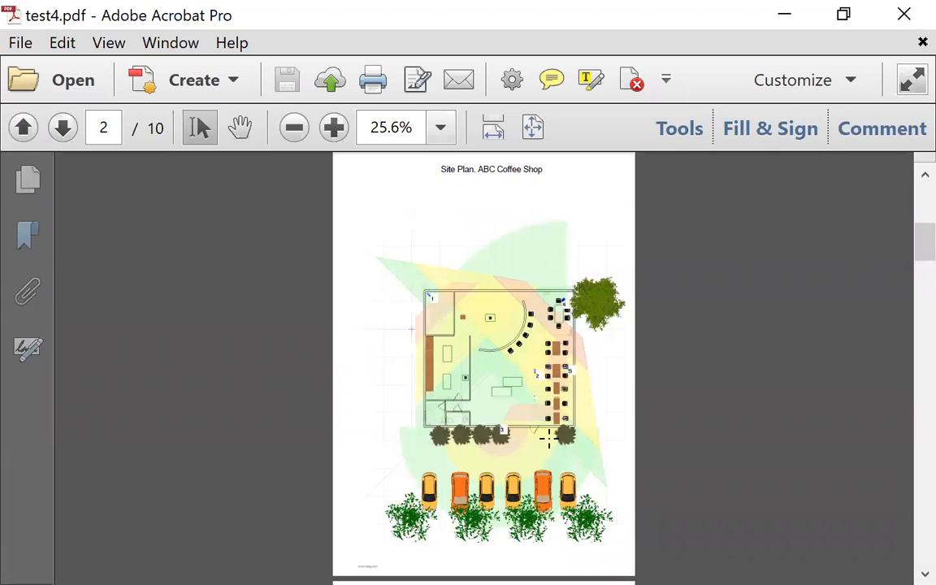
scroll(549, 439, down, 10)
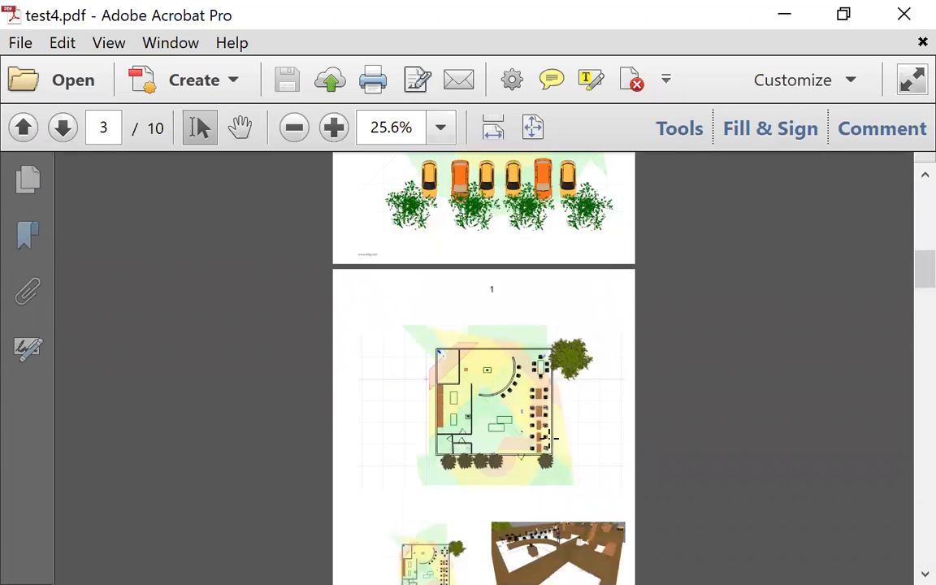
scroll(548, 437, down, 4)
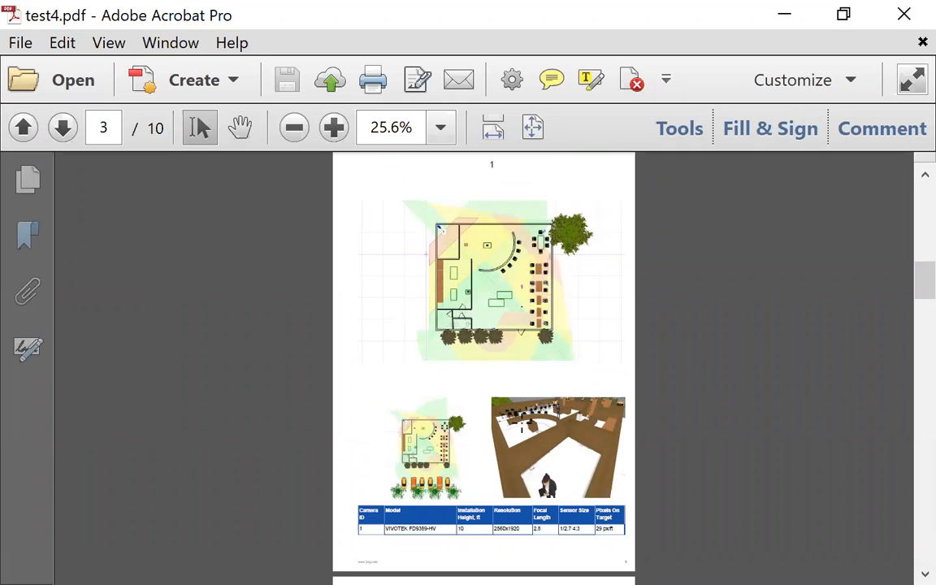
scroll(574, 348, down, 3)
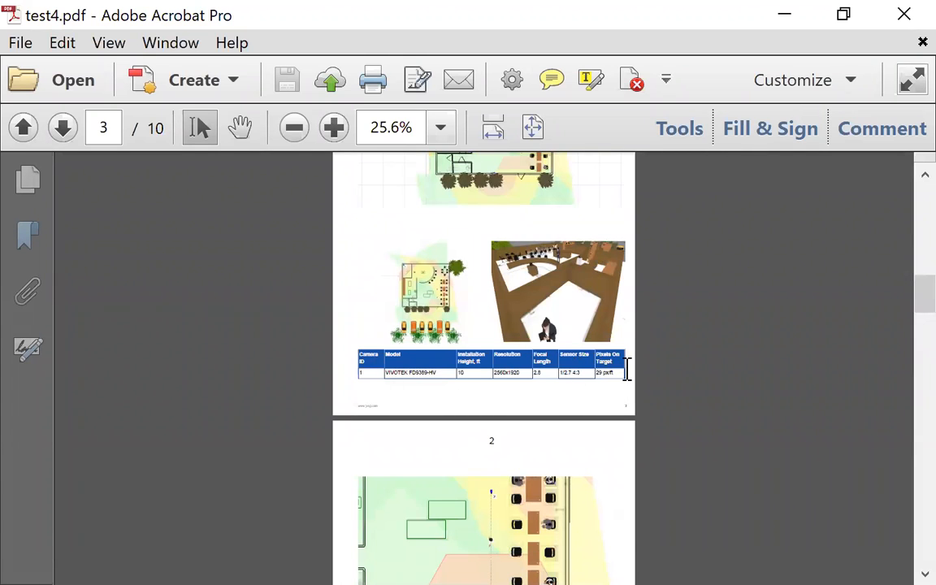
scroll(656, 420, down, 2)
scroll(656, 420, down, 8)
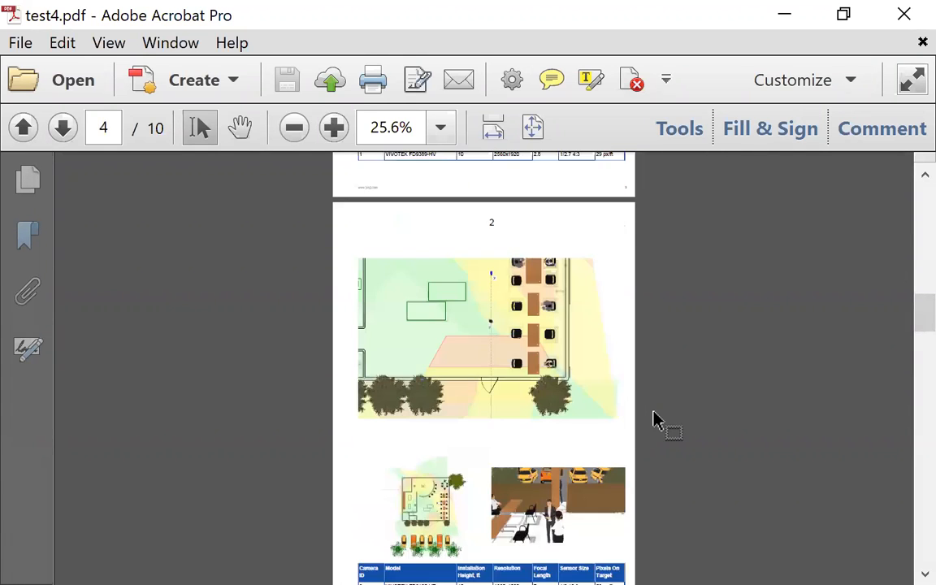
scroll(656, 420, down, 7)
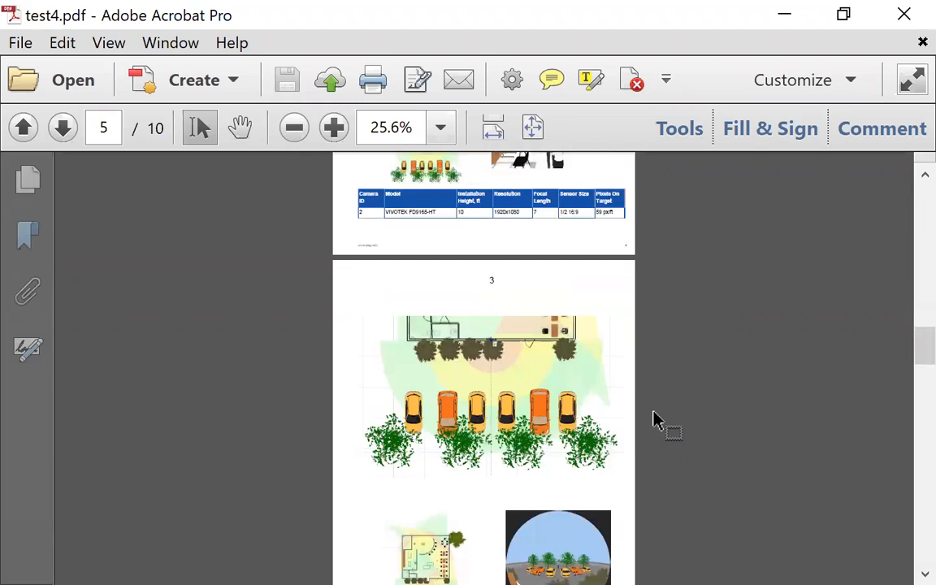
scroll(657, 421, down, 6)
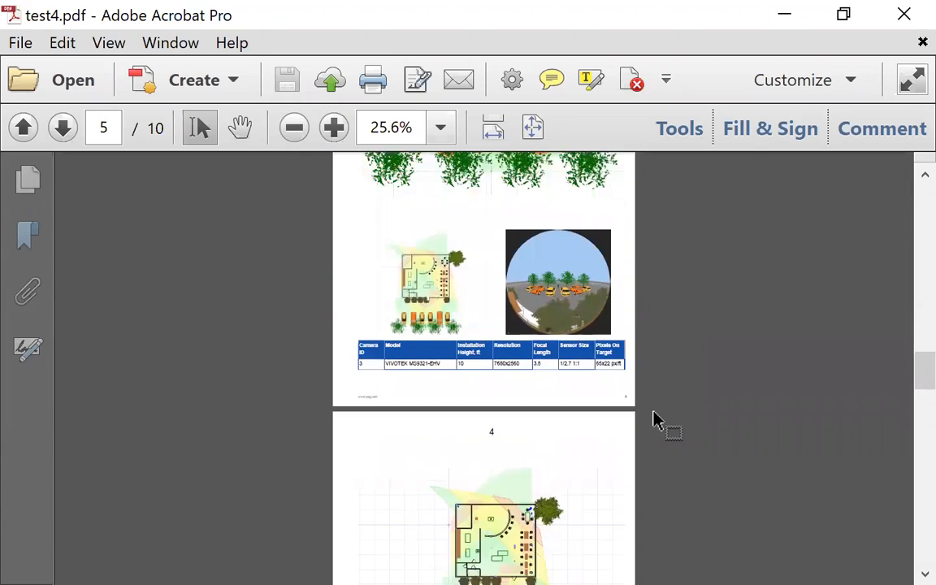
scroll(656, 420, down, 5)
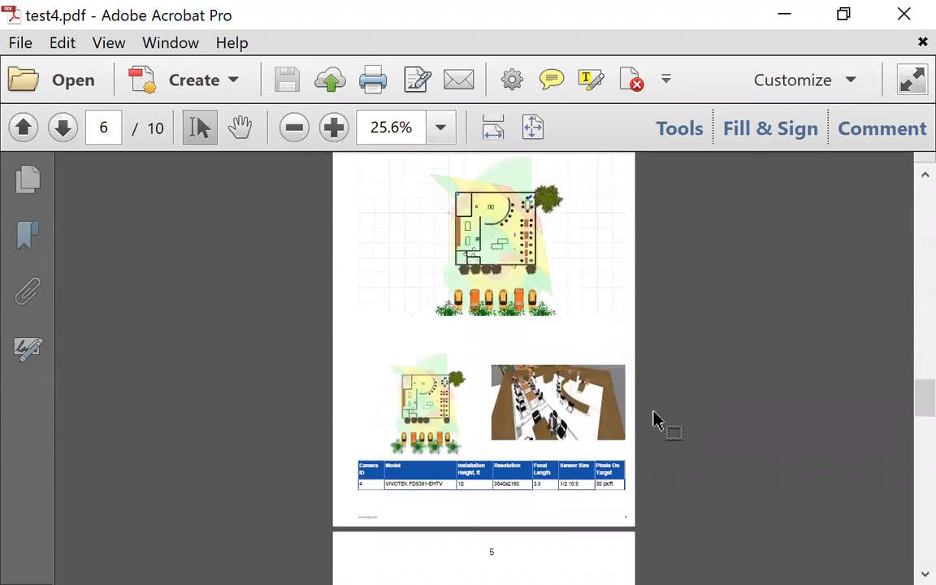
scroll(657, 420, down, 7)
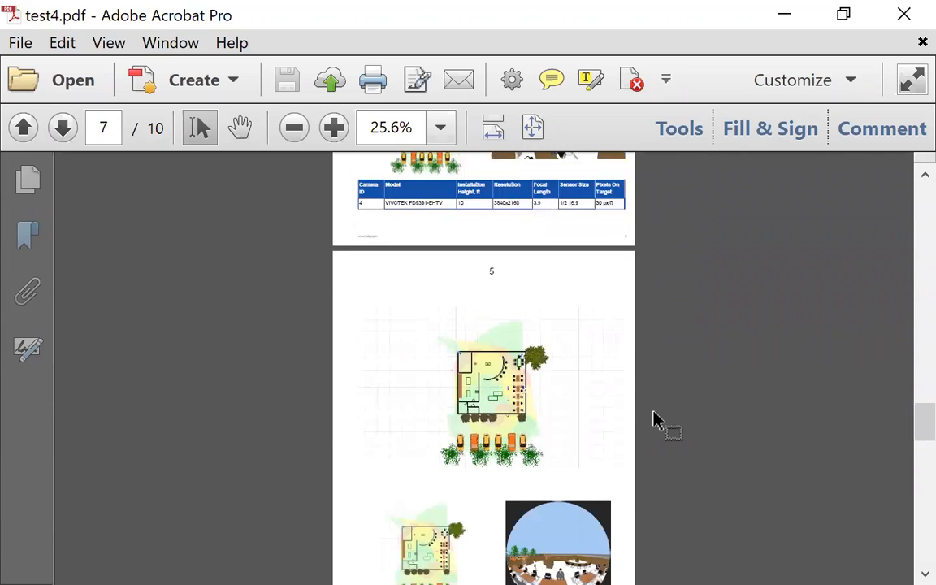
scroll(656, 420, down, 1)
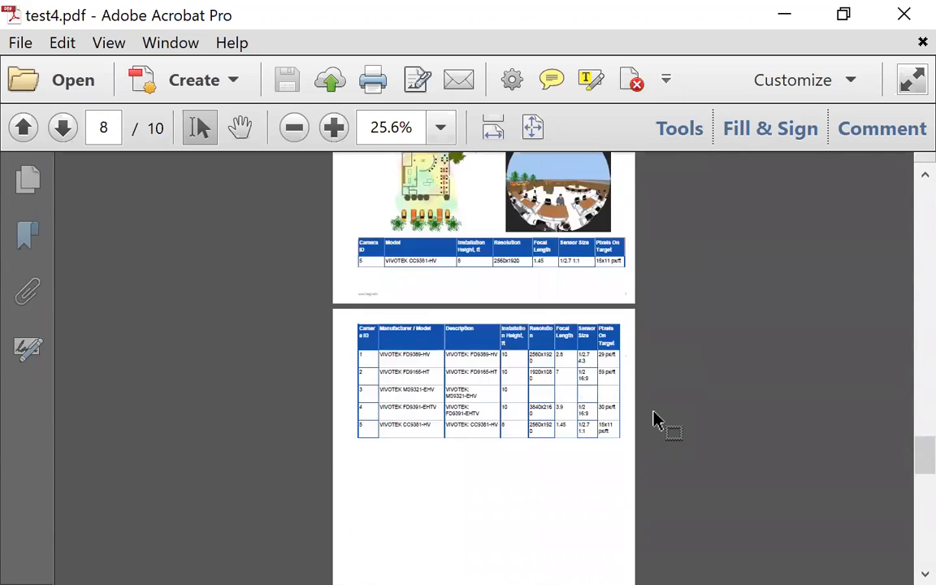
scroll(657, 420, down, 2)
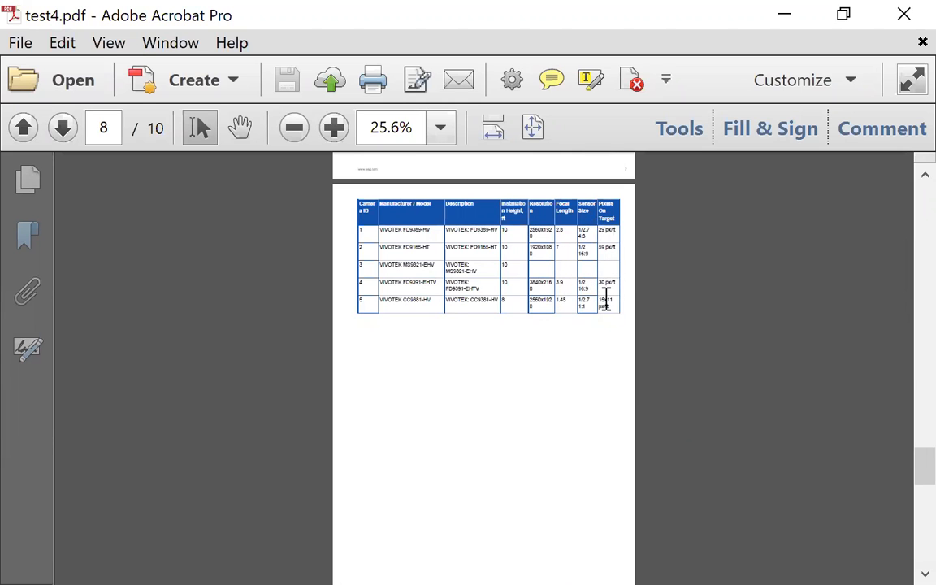
Review pages 9–10, including bandwidth totals of 28.75 Mbit/s and 9316.3 GB, then exit Acrobat.
scroll(671, 330, down, 5)
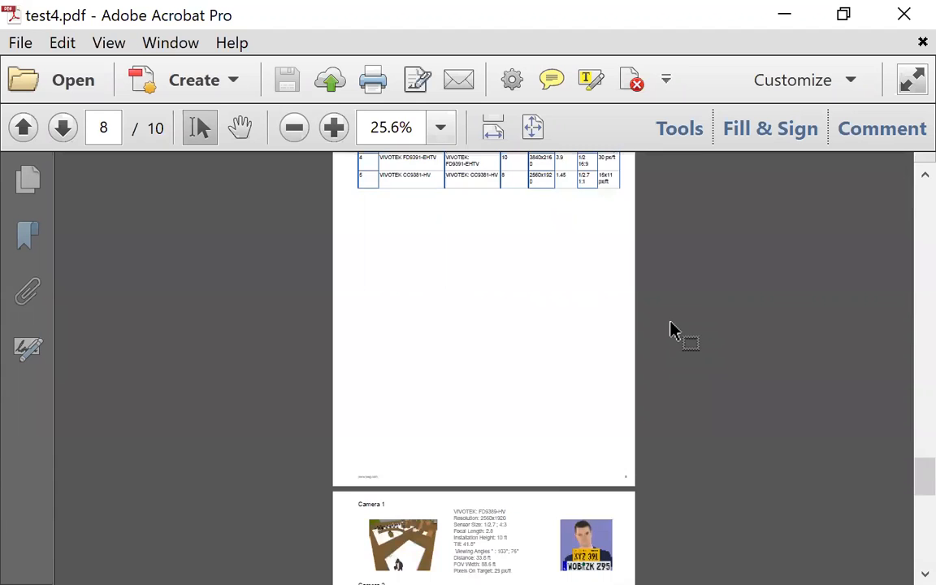
scroll(671, 329, down, 4)
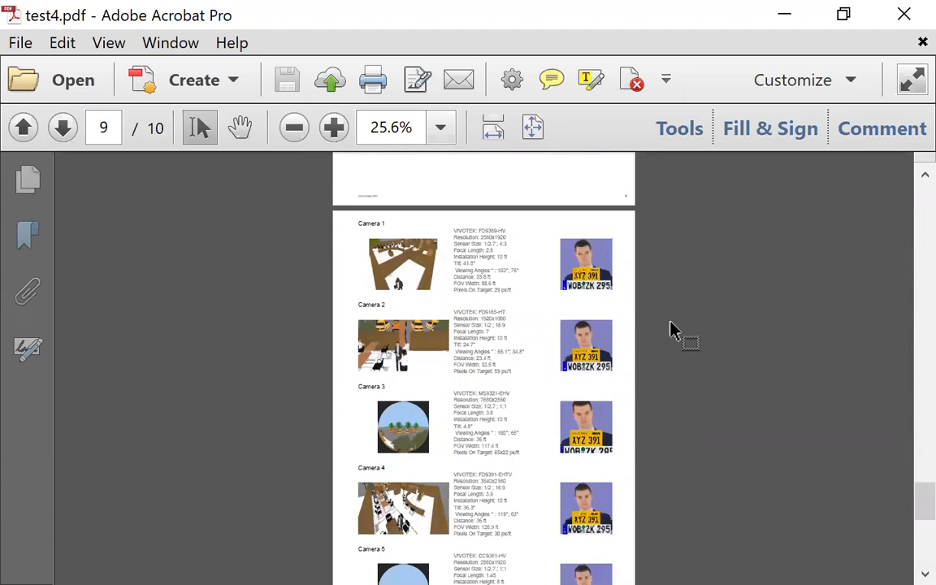
scroll(671, 330, down, 1)
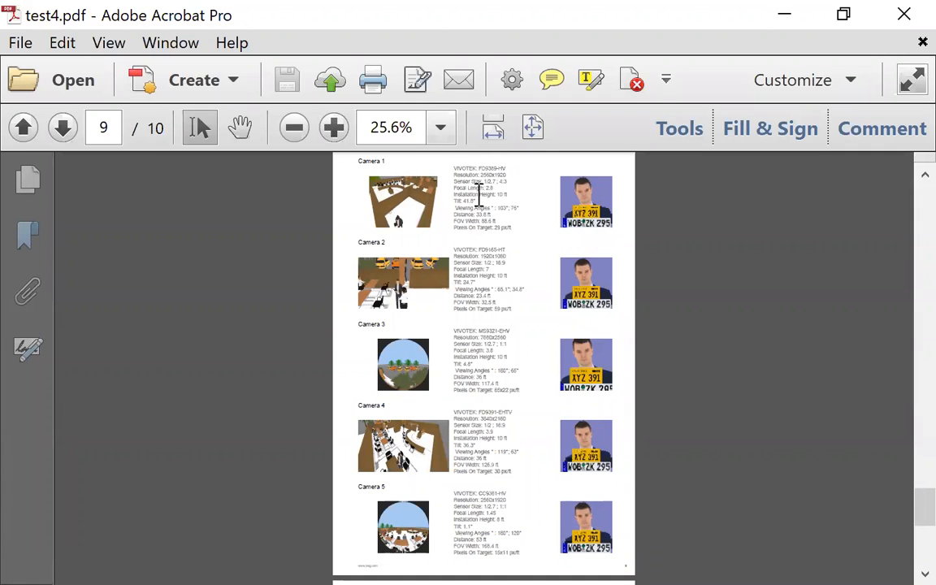
scroll(662, 349, down, 3)
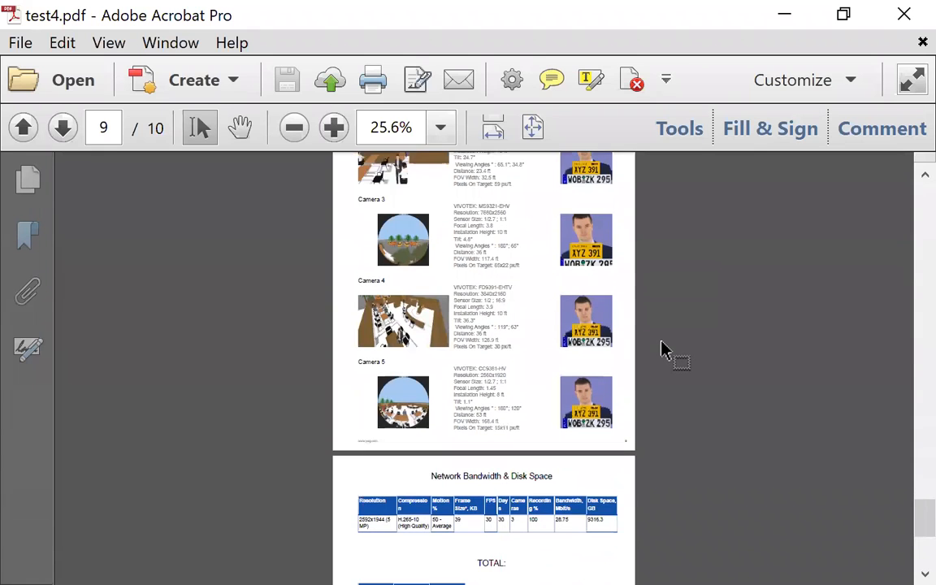
scroll(664, 350, down, 7)
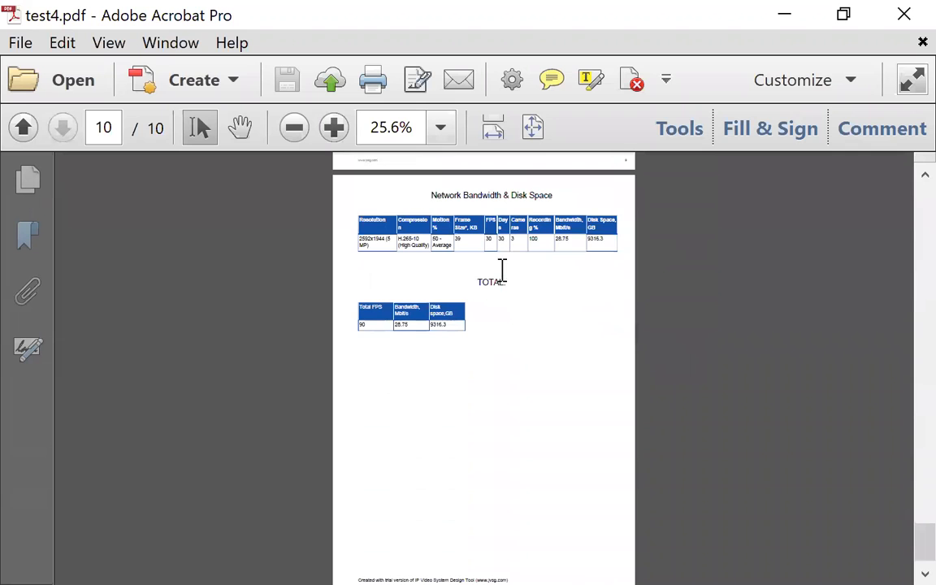
scroll(489, 397, down, 1)
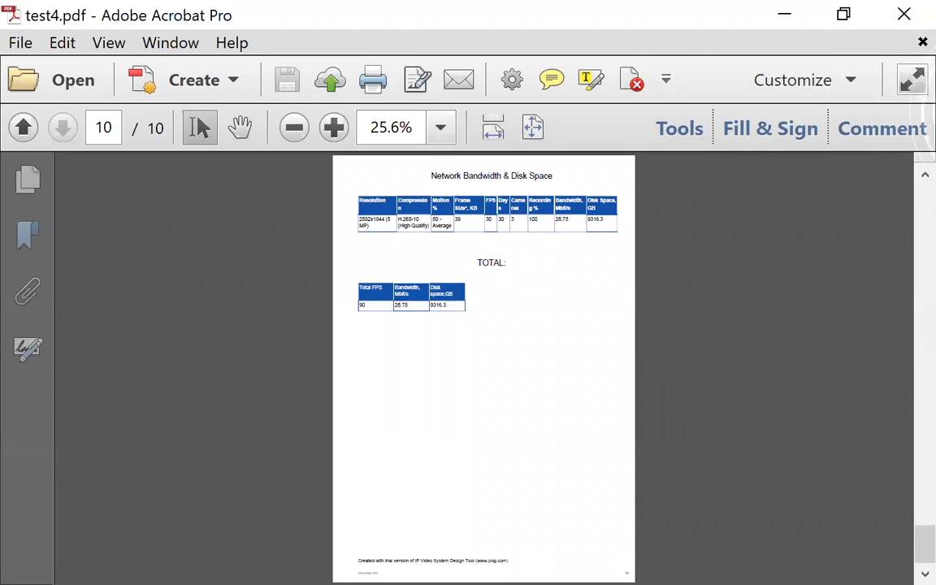
click(886, 24)
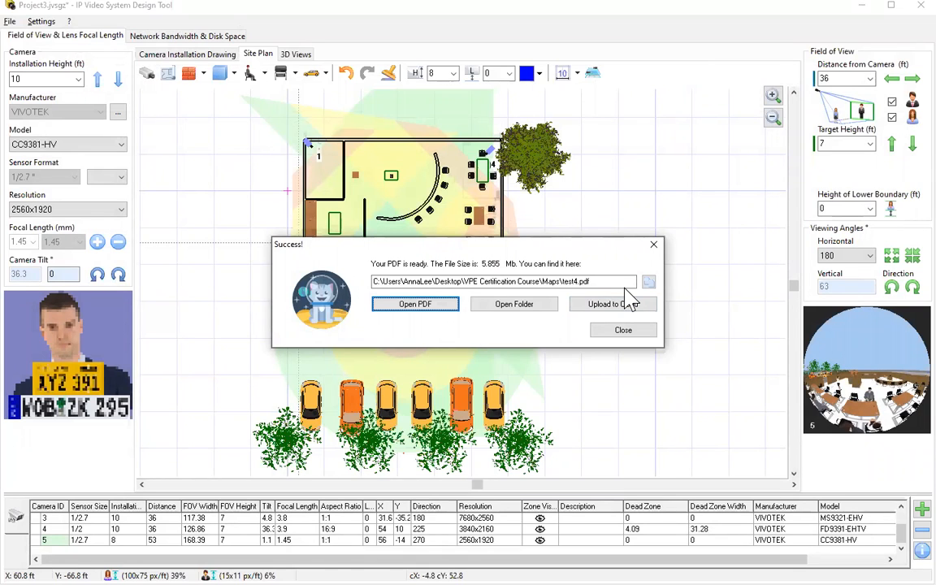
Dismiss the export Success message and show the site plan's Layers window.
click(655, 245)
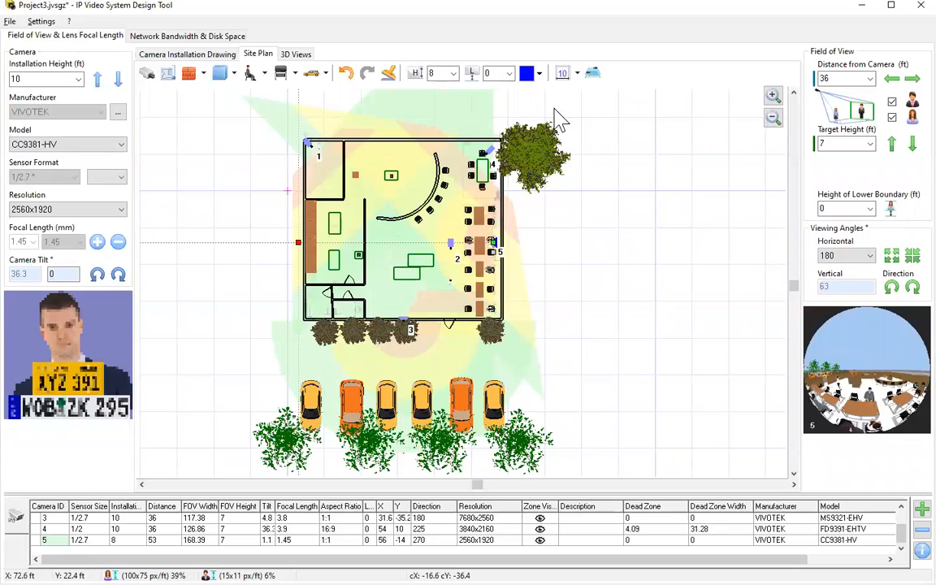
click(592, 73)
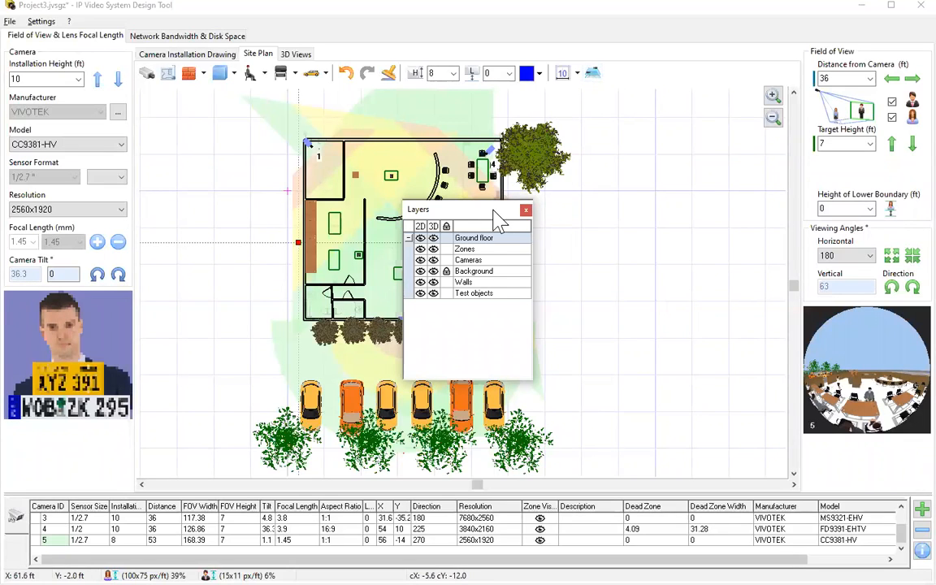
Move the Layers panel aside, hide and re-show the Zones and Walls layers, then close it.
drag(494, 211, 628, 150)
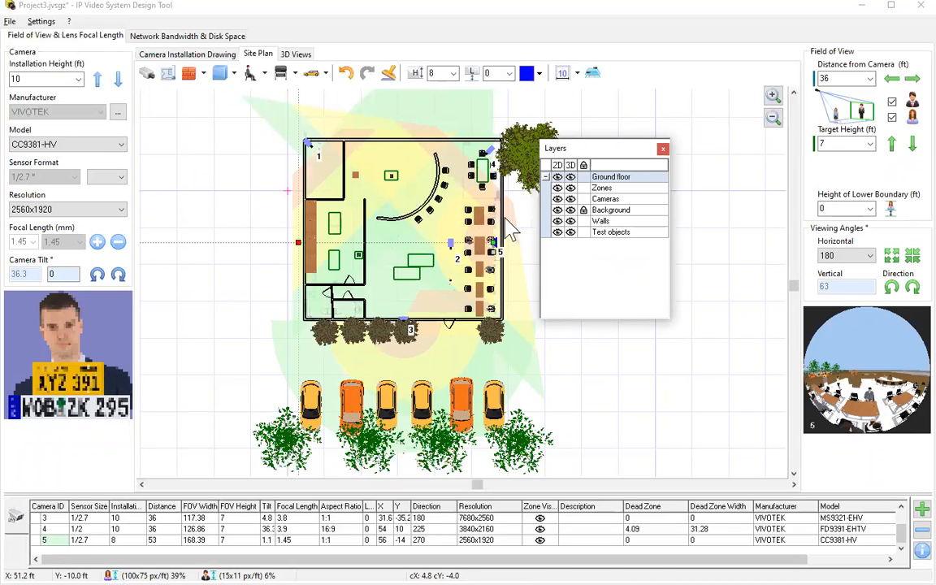
click(558, 188)
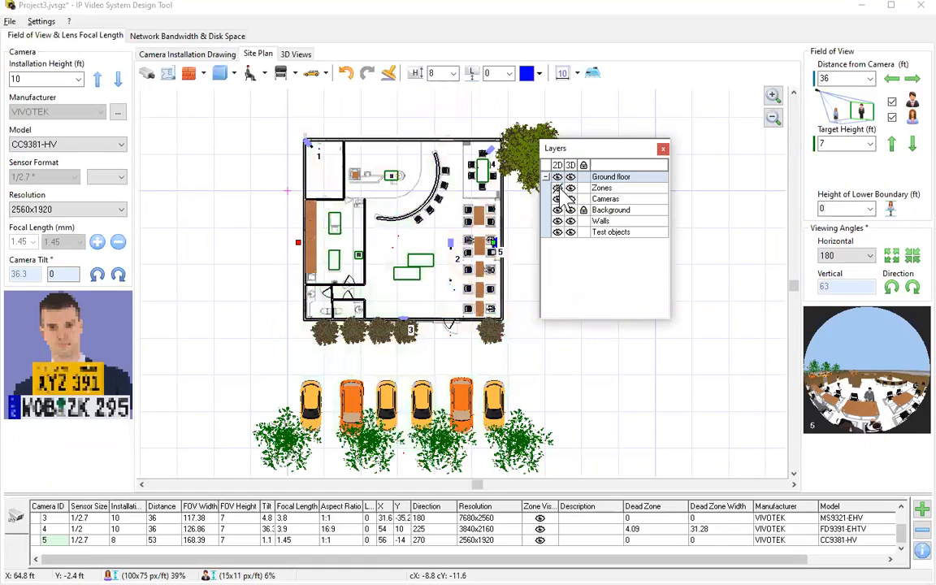
click(558, 188)
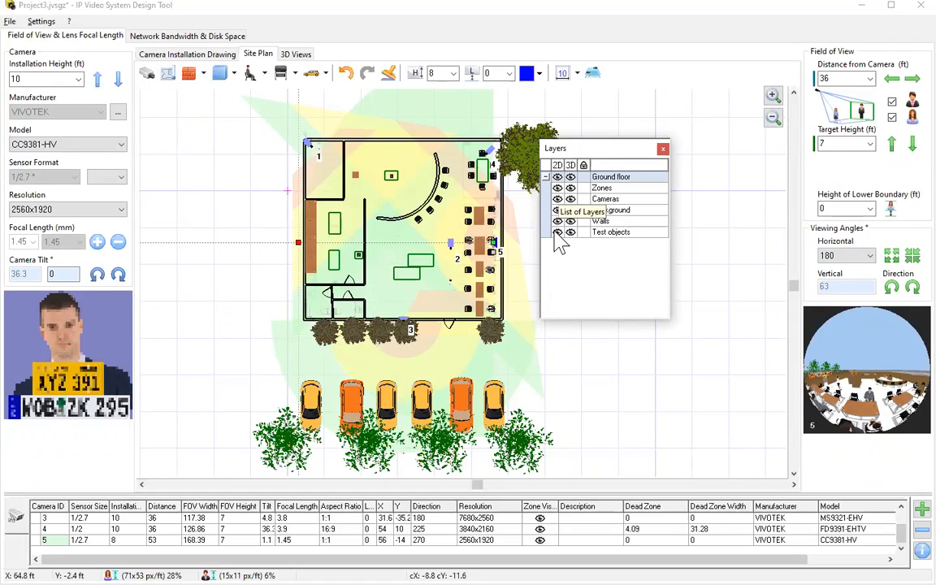
click(557, 221)
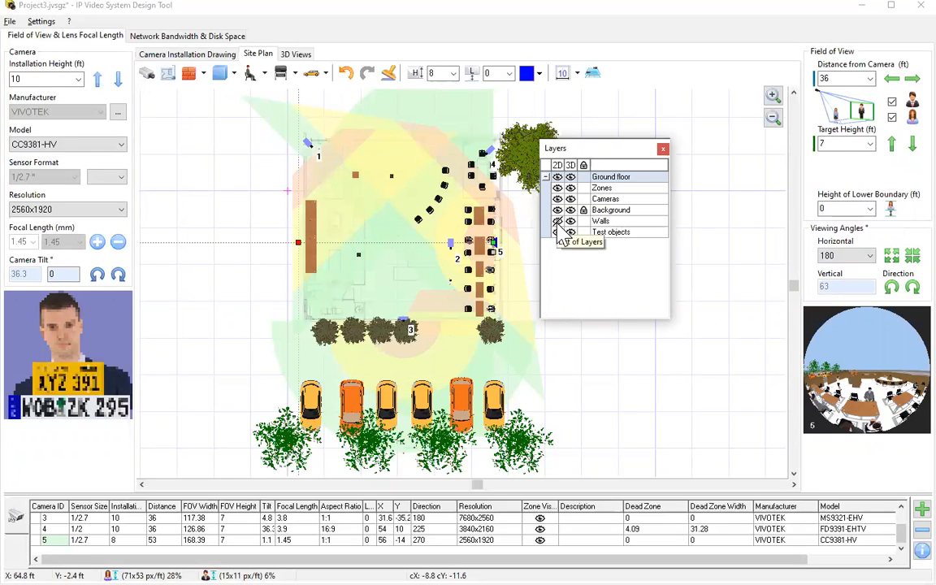
click(557, 221)
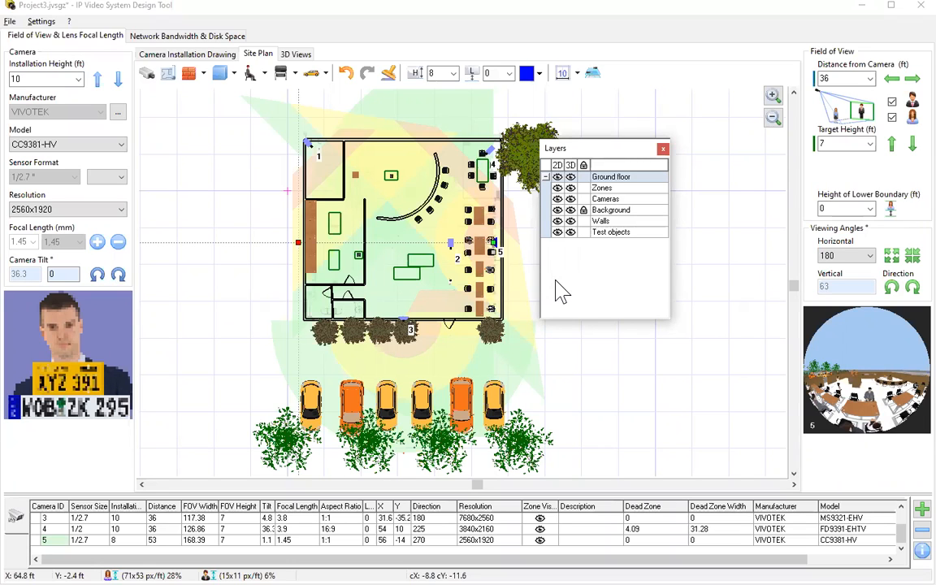
click(663, 150)
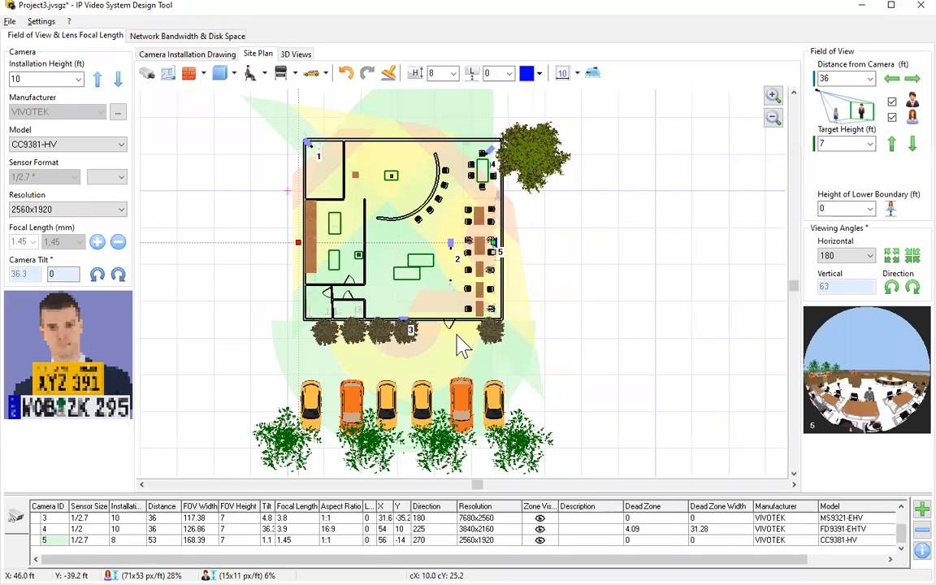